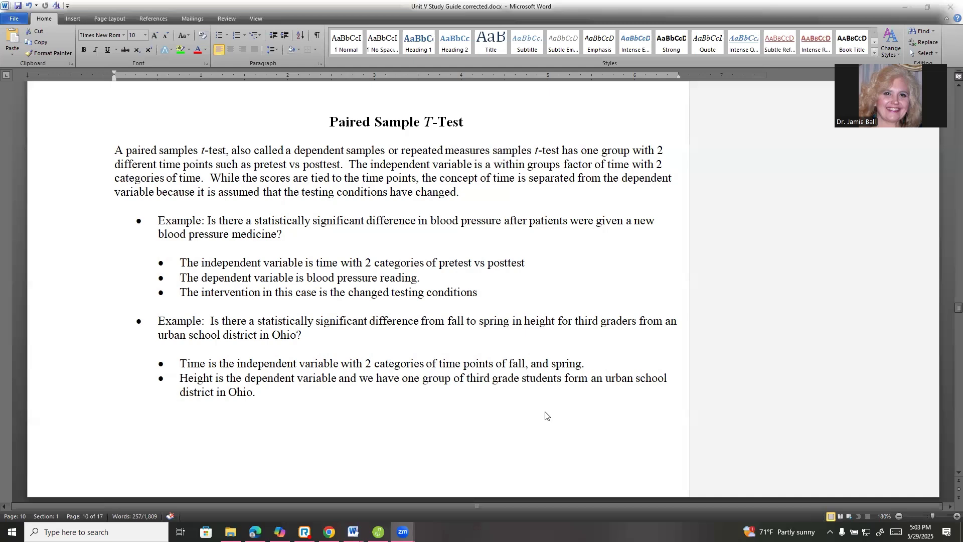
Step: Read the study guide's paired sample t-test examples and its data and testing assumptions
{"action": "scroll", "coordinate": [455, 415], "scroll_direction": "down", "scroll_amount": 3}
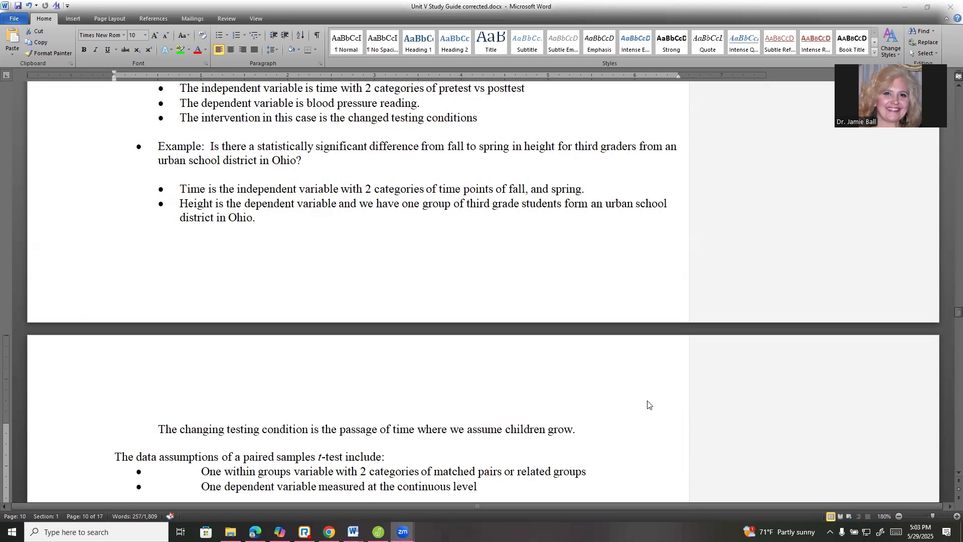
{"action": "scroll", "coordinate": [642, 404], "scroll_direction": "down", "scroll_amount": 3}
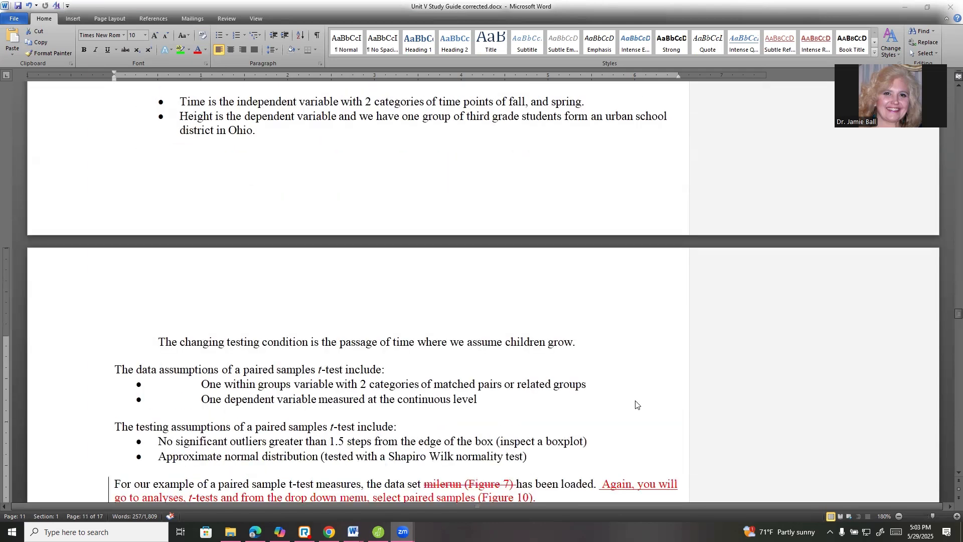
{"action": "scroll", "coordinate": [636, 405], "scroll_direction": "down", "scroll_amount": 1}
{"action": "scroll", "coordinate": [636, 404], "scroll_direction": "up", "scroll_amount": 2}
{"action": "scroll", "coordinate": [591, 401], "scroll_direction": "down", "scroll_amount": 2}
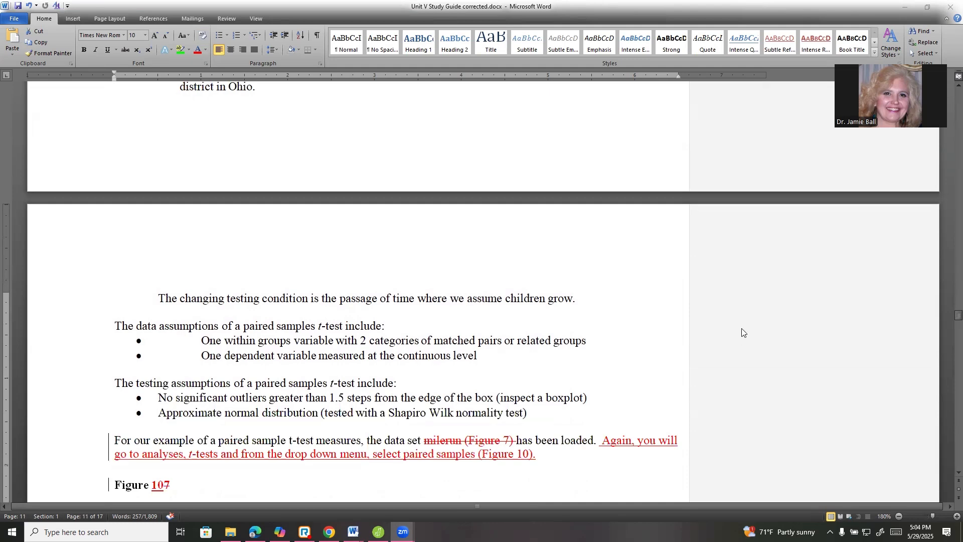
{"action": "scroll", "coordinate": [731, 331], "scroll_direction": "up", "scroll_amount": 2}
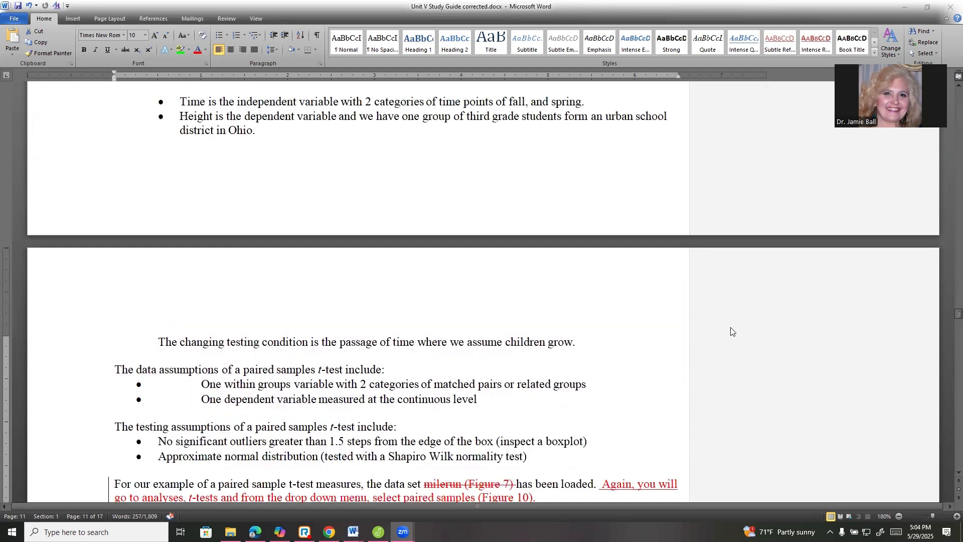
{"action": "scroll", "coordinate": [709, 335], "scroll_direction": "down", "scroll_amount": 1}
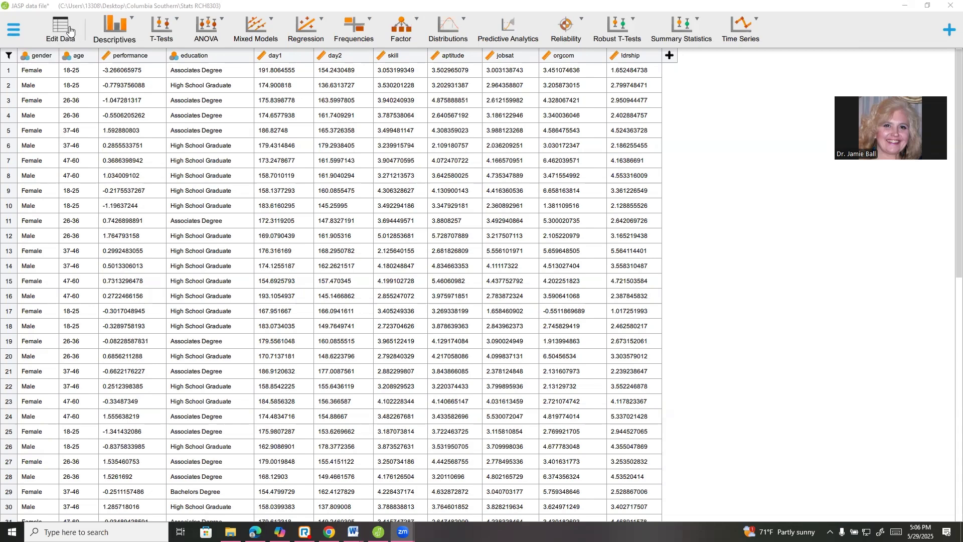
Step: Create a classical Paired Samples T-Test with day1 and day2 as the variable pair
{"action": "left_click", "coordinate": [177, 20]}
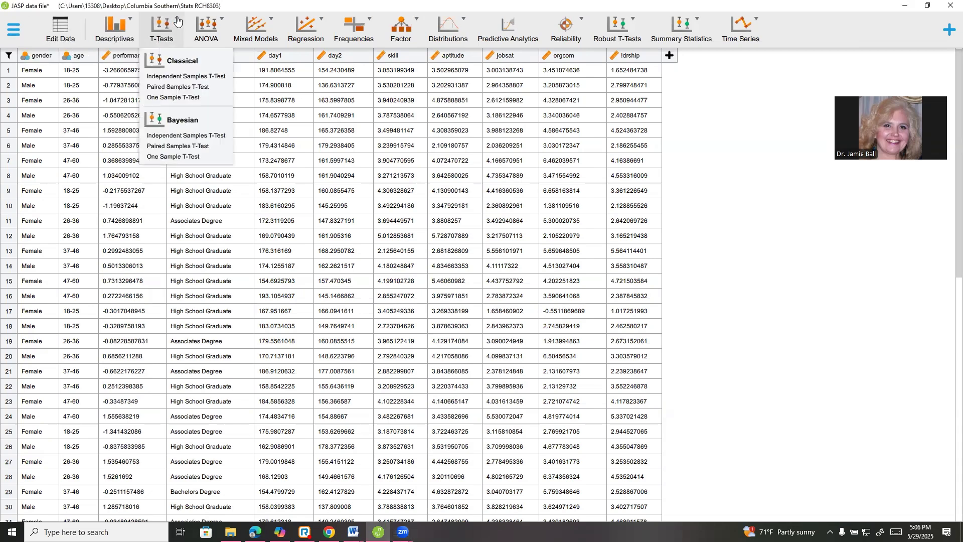
{"action": "left_click", "coordinate": [177, 87]}
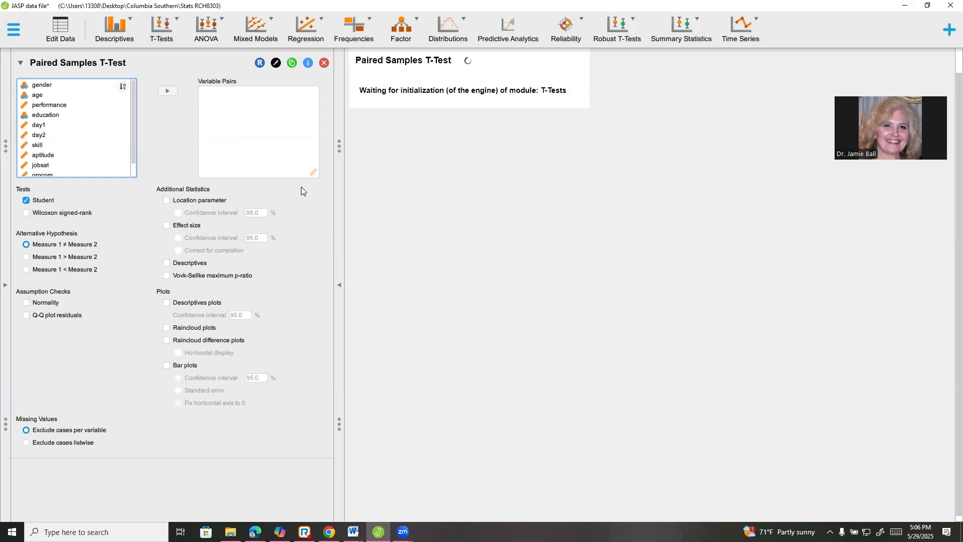
{"action": "left_click", "coordinate": [61, 126]}
{"action": "left_click", "coordinate": [168, 91]}
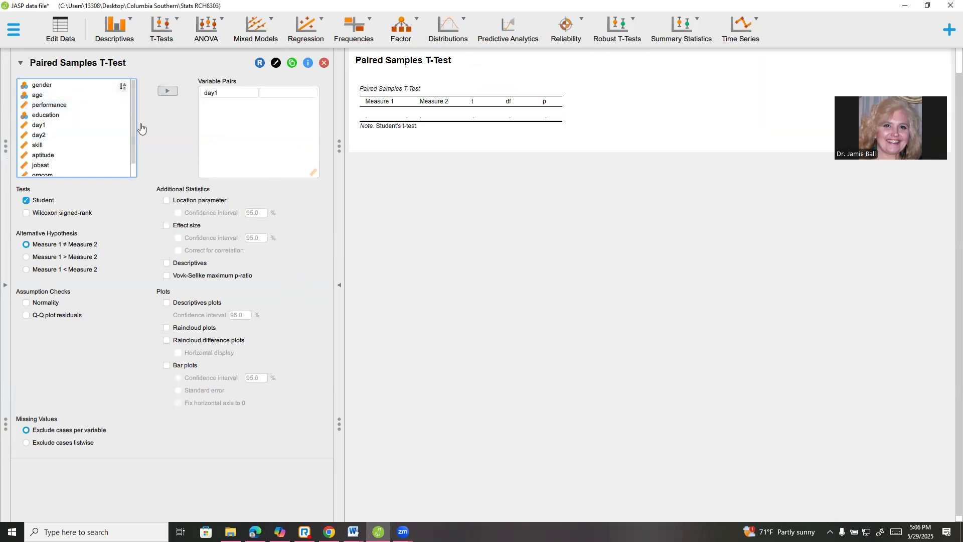
{"action": "left_click", "coordinate": [63, 137]}
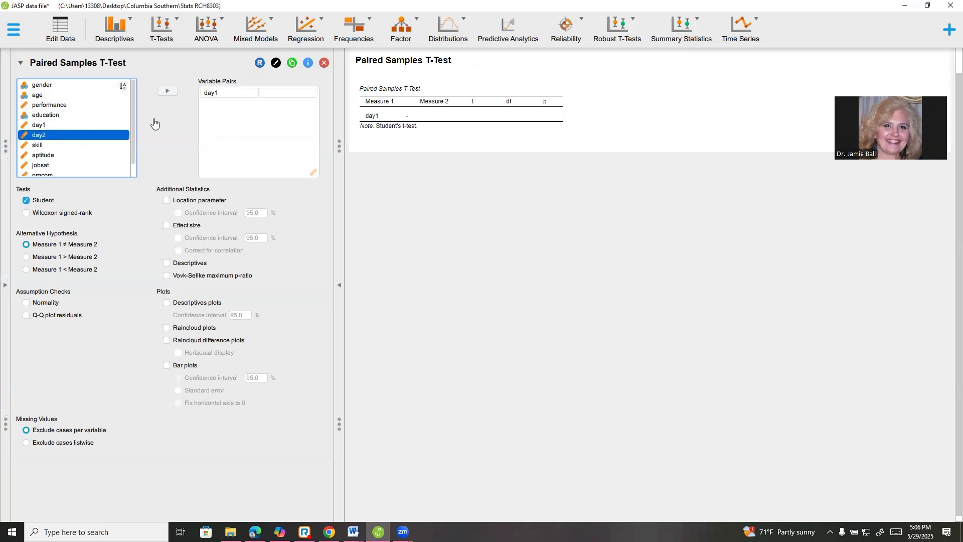
{"action": "left_click", "coordinate": [168, 91]}
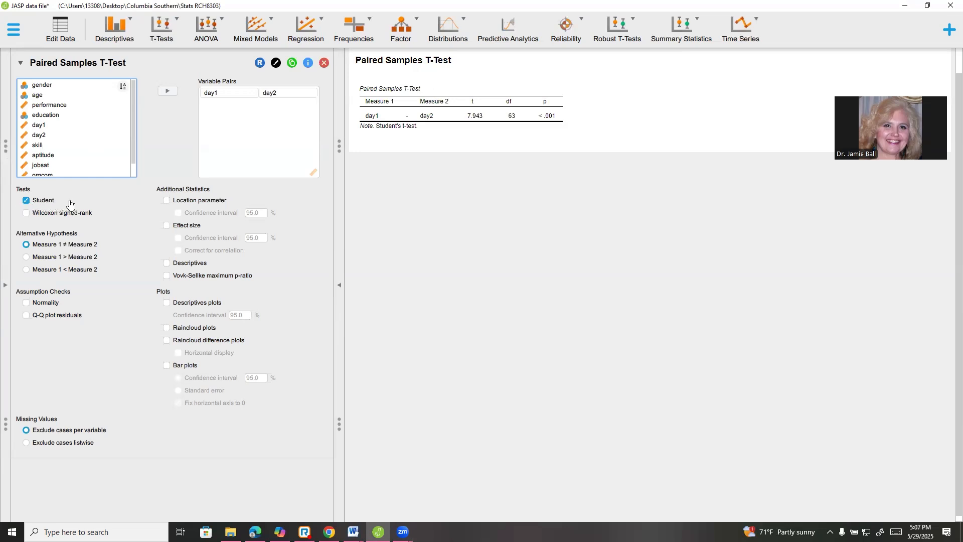
Step: Include the Wilcoxon signed-rank test, effect size with 95% confidence interval, descriptives and normality check in the paired t-test
{"action": "left_click", "coordinate": [26, 213]}
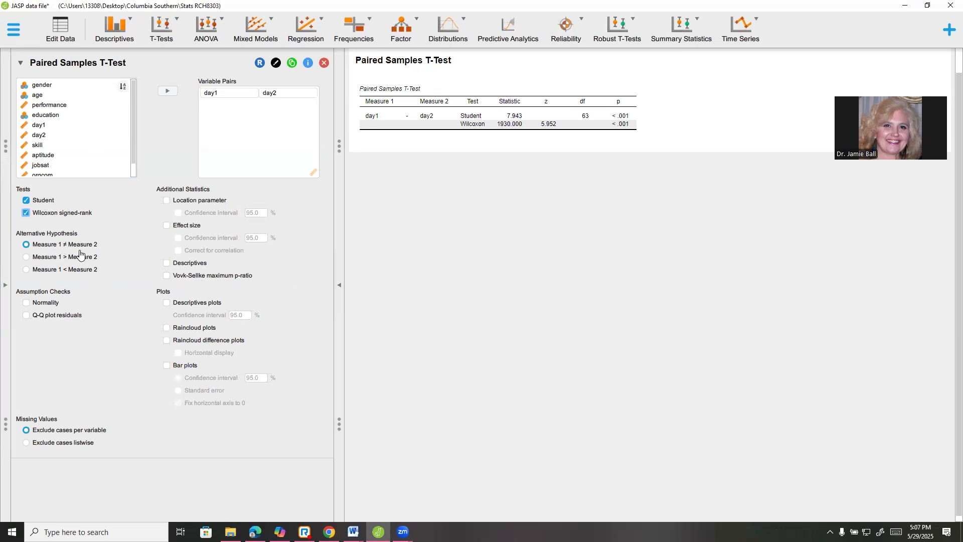
{"action": "left_click", "coordinate": [166, 226]}
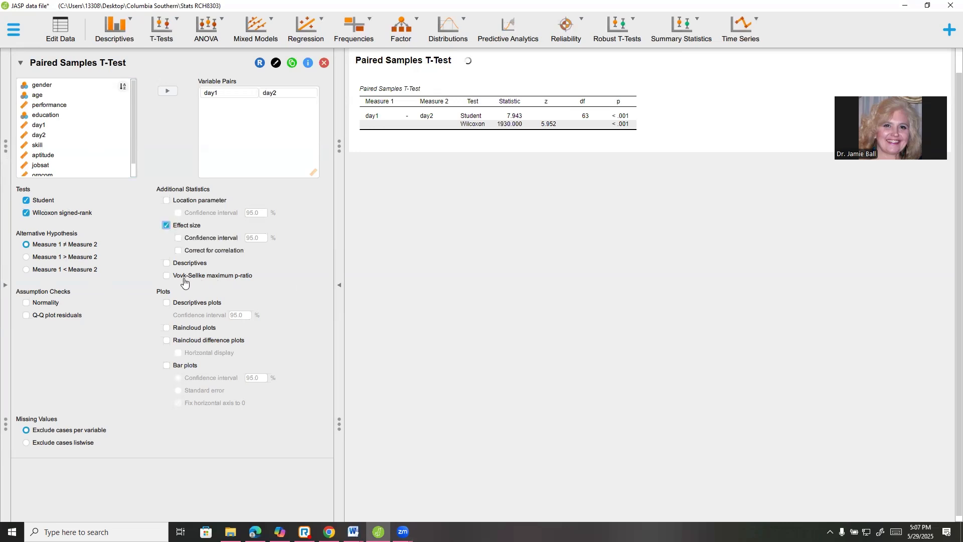
{"action": "left_click", "coordinate": [180, 238]}
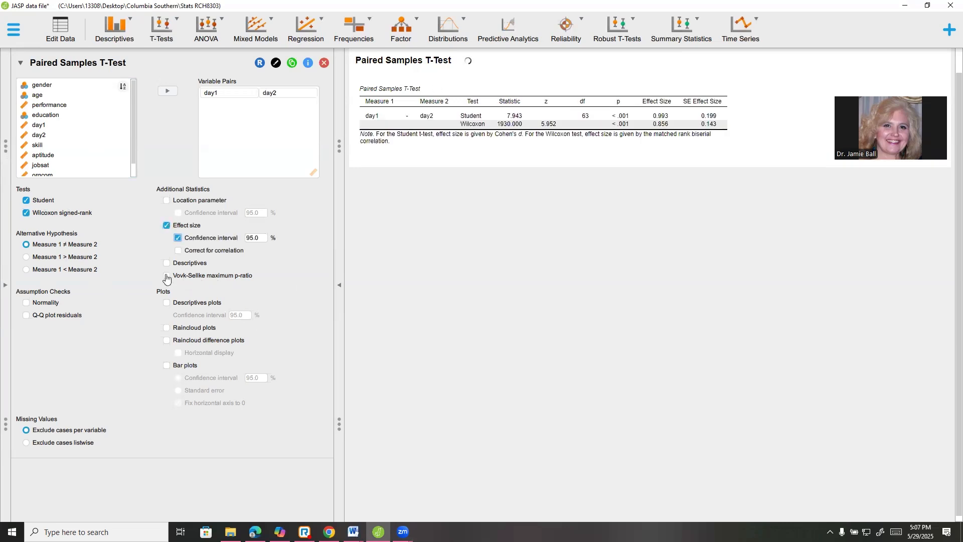
{"action": "left_click", "coordinate": [167, 263]}
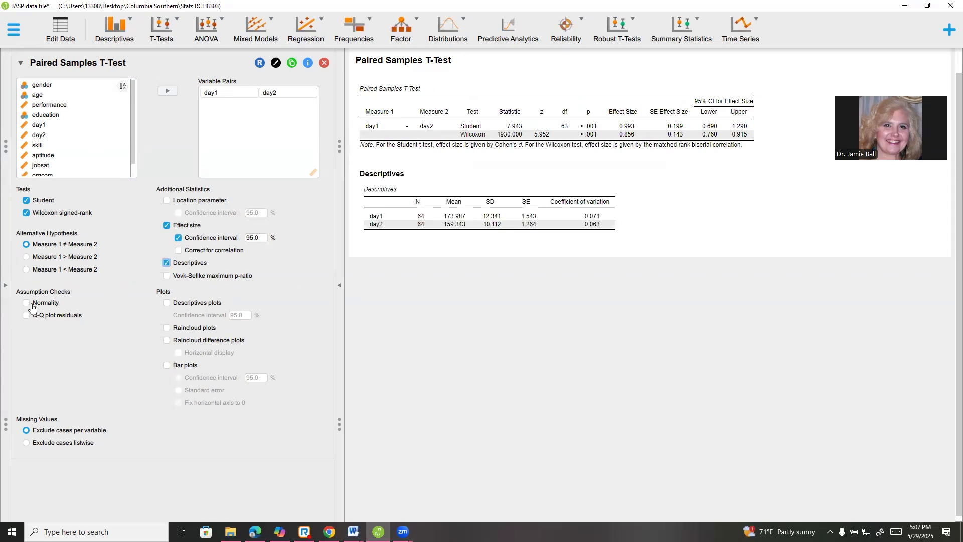
{"action": "left_click", "coordinate": [26, 303]}
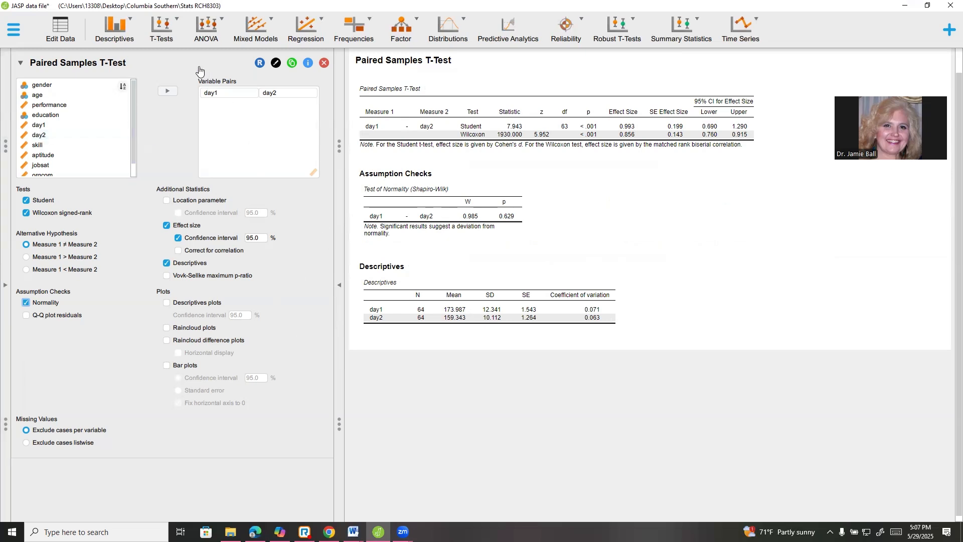
Step: Add a Descriptive Statistics analysis with day1 and day2 as variables, and expand its statistics options
{"action": "left_click", "coordinate": [129, 22]}
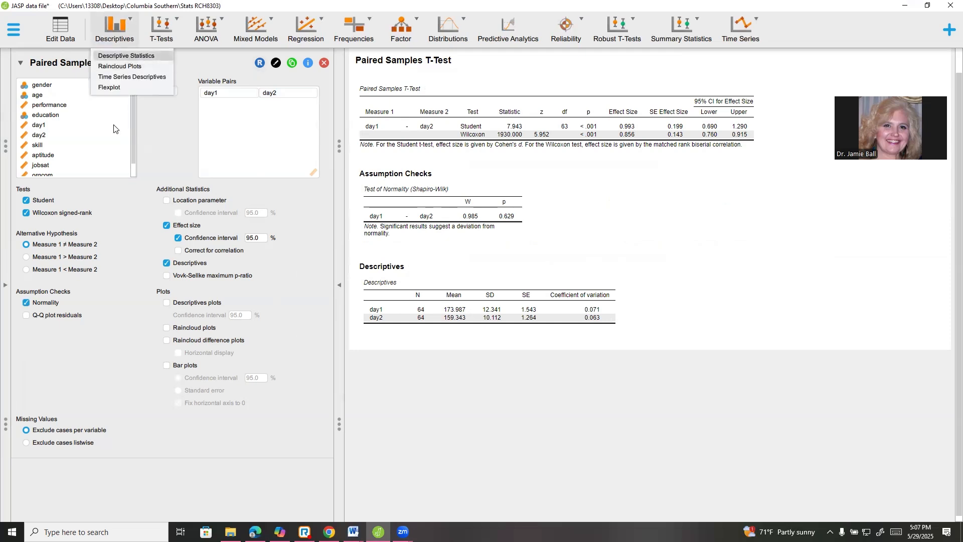
{"action": "left_click", "coordinate": [126, 55]}
{"action": "scroll", "coordinate": [108, 226], "scroll_direction": "down", "scroll_amount": 3}
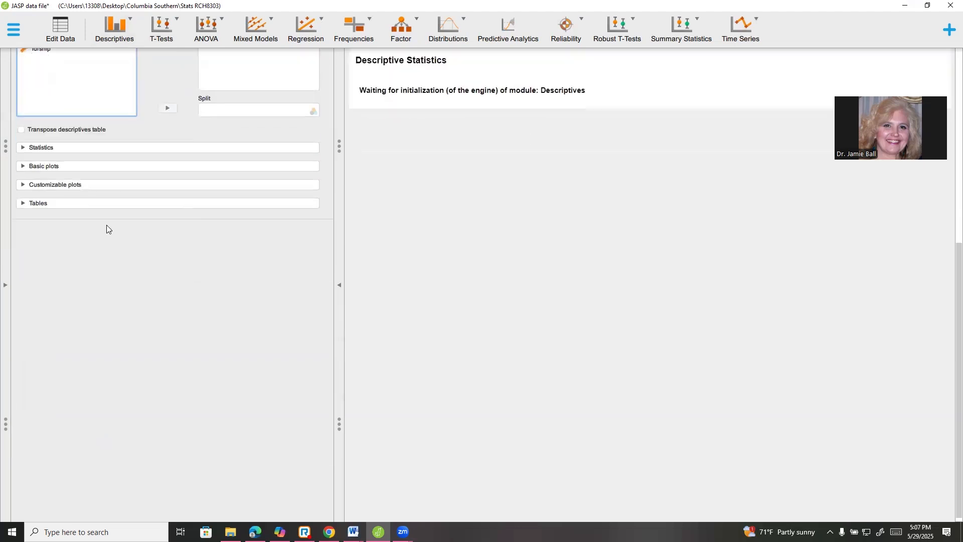
{"action": "left_click", "coordinate": [21, 149]}
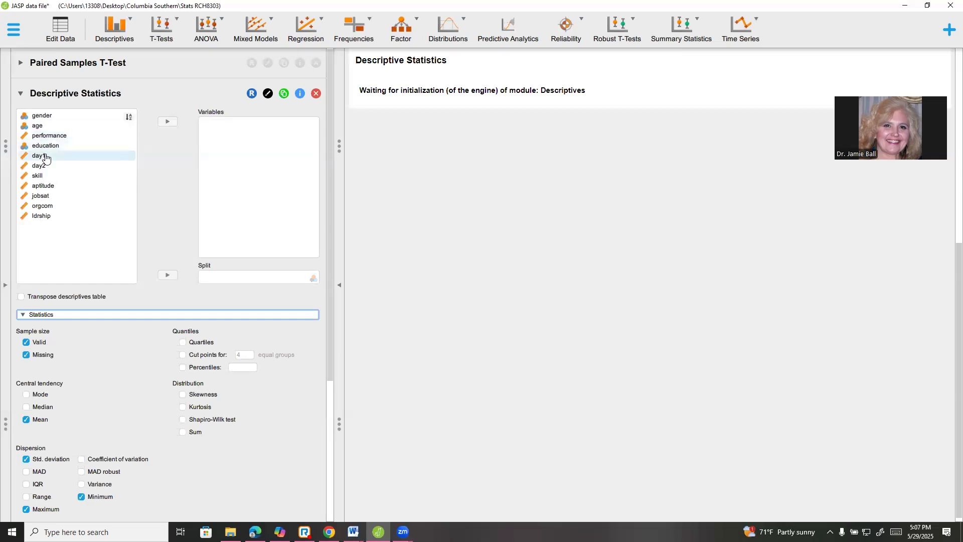
{"action": "left_click", "coordinate": [44, 156]}
{"action": "left_click", "coordinate": [167, 122]}
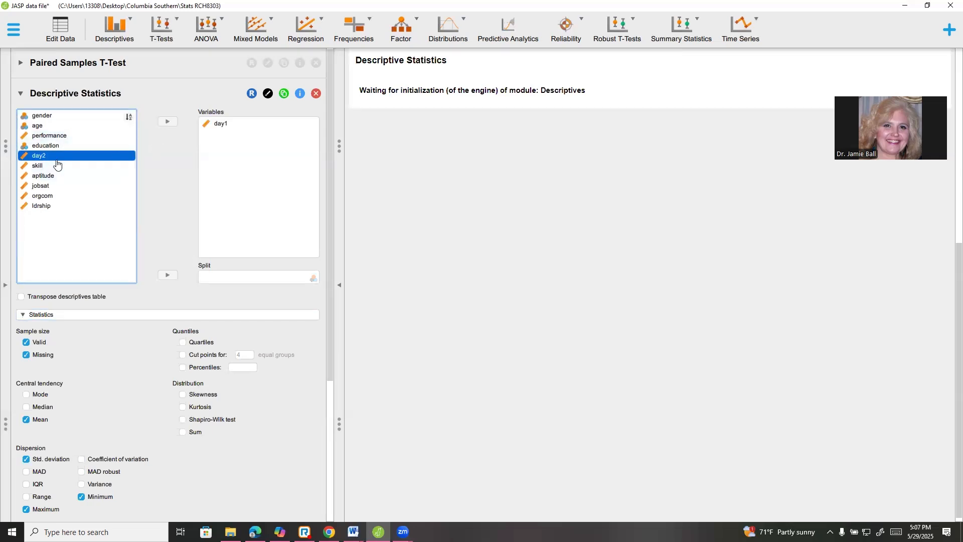
{"action": "left_click", "coordinate": [167, 122]}
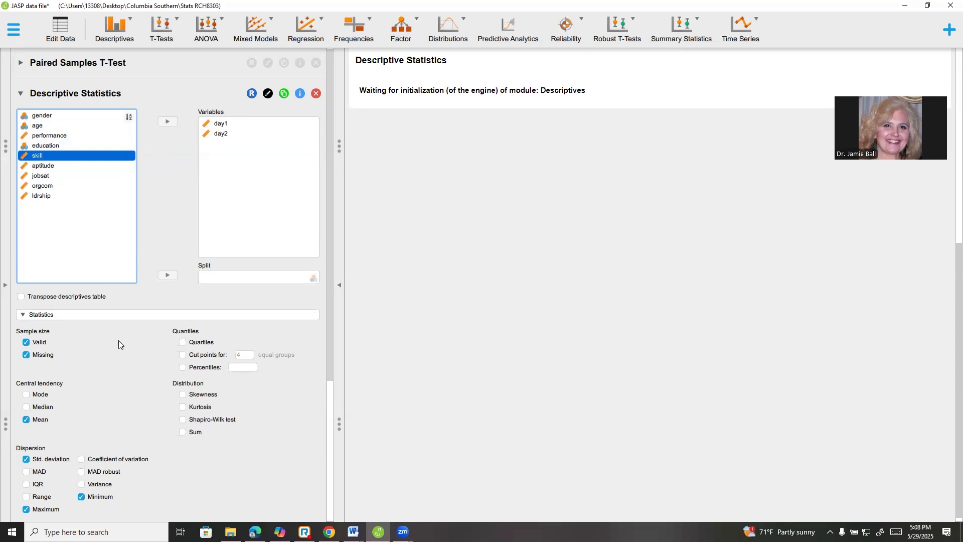
Step: Add quartiles and the interquartile range (IQR) to the descriptive statistics for day1 and day2
{"action": "scroll", "coordinate": [119, 344], "scroll_direction": "down", "scroll_amount": 1}
{"action": "scroll", "coordinate": [120, 344], "scroll_direction": "up", "scroll_amount": 1}
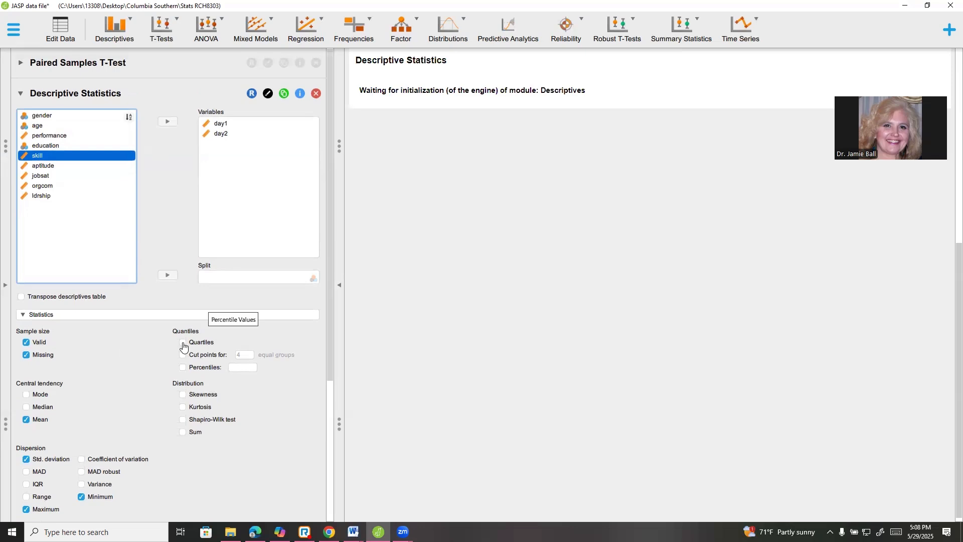
{"action": "left_click", "coordinate": [182, 343]}
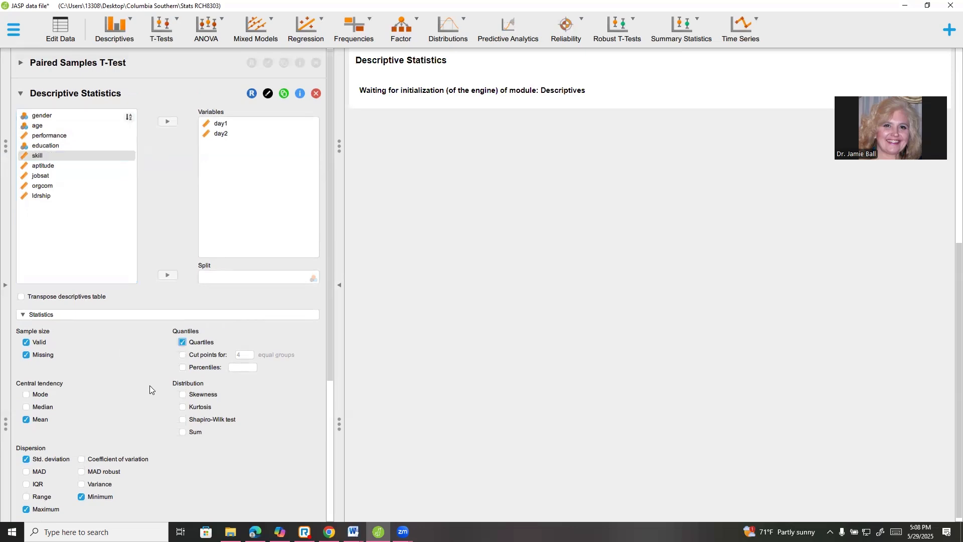
{"action": "scroll", "coordinate": [120, 385], "scroll_direction": "down", "scroll_amount": 1}
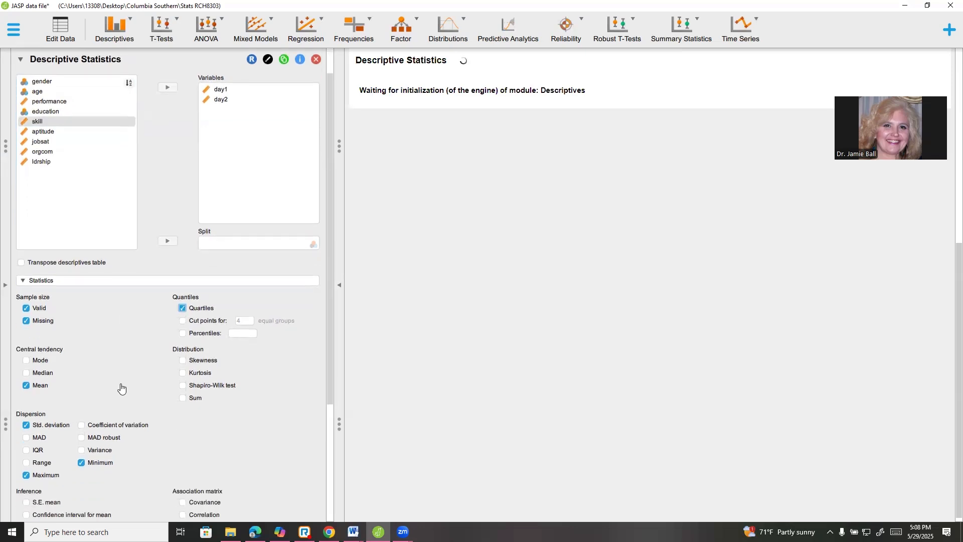
{"action": "scroll", "coordinate": [120, 386], "scroll_direction": "down", "scroll_amount": 3}
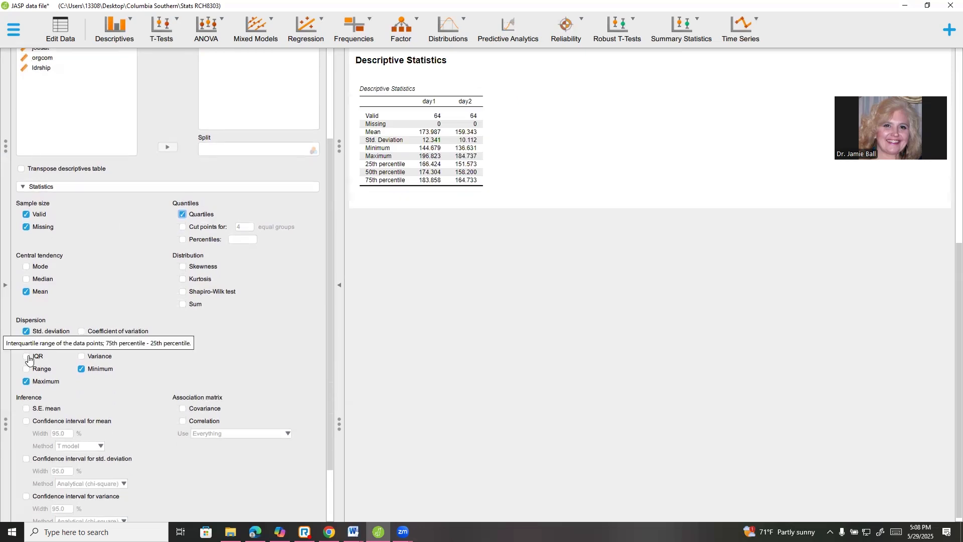
{"action": "left_click", "coordinate": [27, 357]}
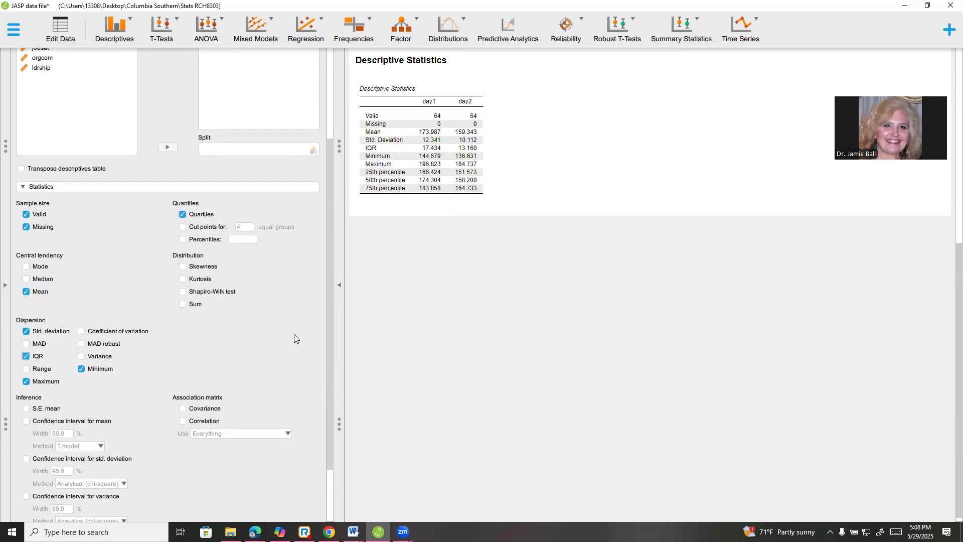
Step: Add boxplots with labelled outliers for day1 and day2 to the descriptive statistics
{"action": "scroll", "coordinate": [188, 348], "scroll_direction": "down", "scroll_amount": 2}
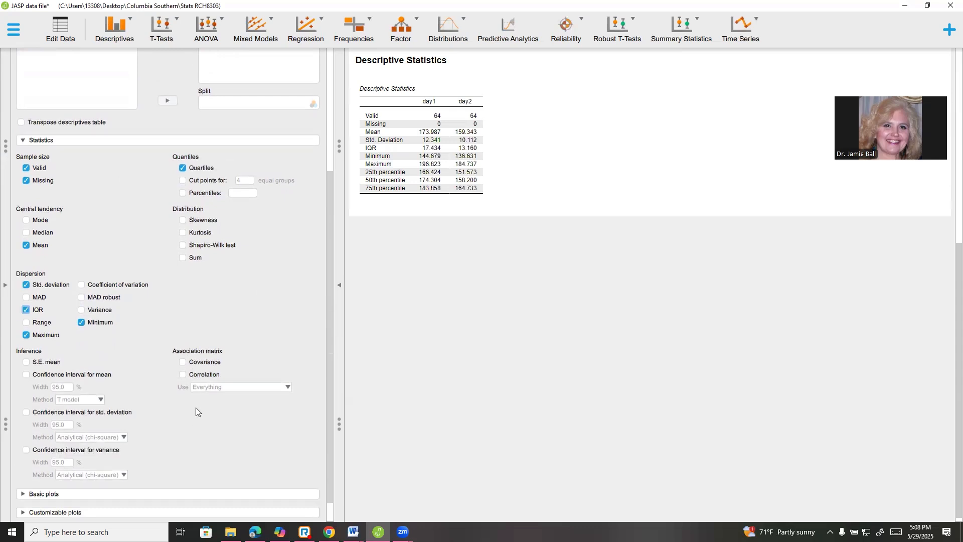
{"action": "scroll", "coordinate": [193, 411], "scroll_direction": "down", "scroll_amount": 1}
{"action": "scroll", "coordinate": [100, 489], "scroll_direction": "up", "scroll_amount": 3}
{"action": "scroll", "coordinate": [91, 489], "scroll_direction": "down", "scroll_amount": 2}
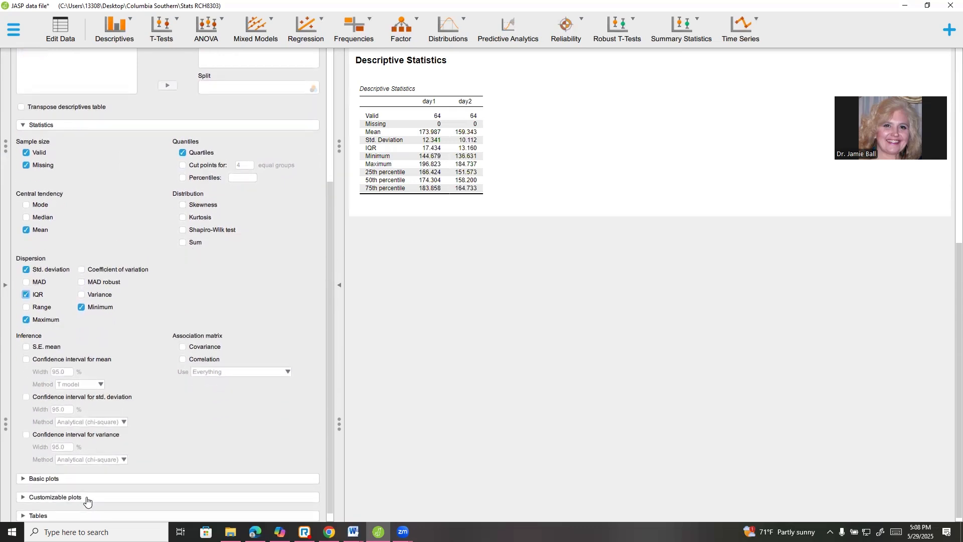
{"action": "scroll", "coordinate": [87, 499], "scroll_direction": "down", "scroll_amount": 1}
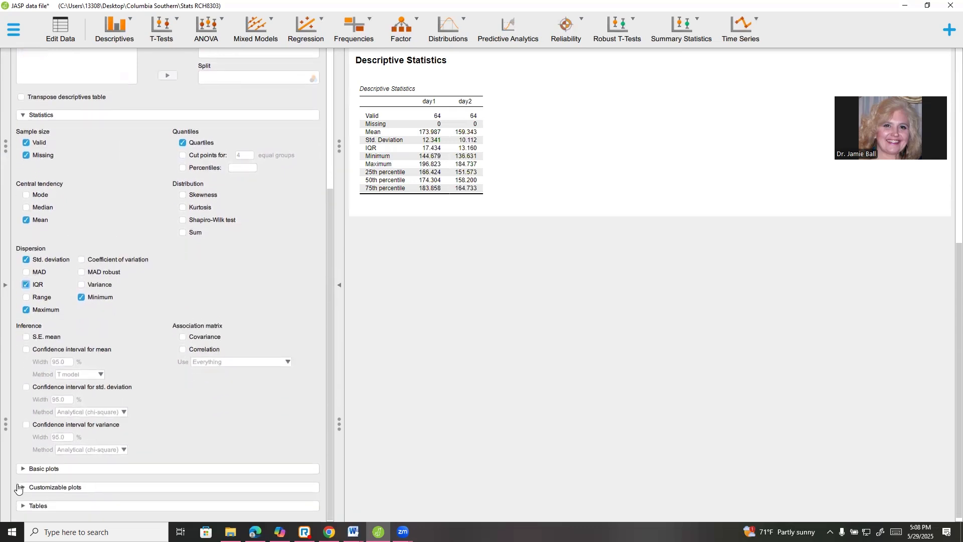
{"action": "left_click", "coordinate": [75, 487]}
{"action": "scroll", "coordinate": [138, 465], "scroll_direction": "down", "scroll_amount": 3}
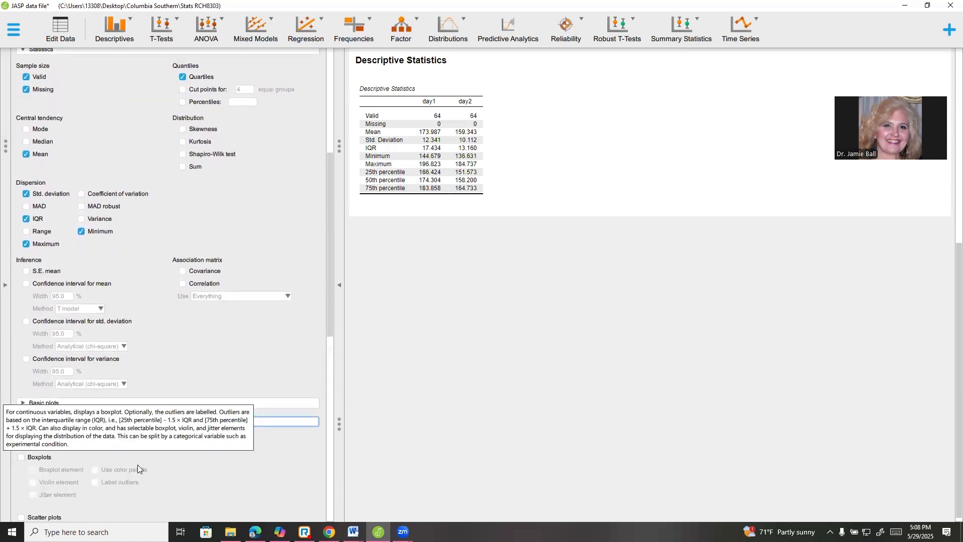
{"action": "scroll", "coordinate": [138, 467], "scroll_direction": "down", "scroll_amount": 2}
{"action": "left_click", "coordinate": [21, 410]}
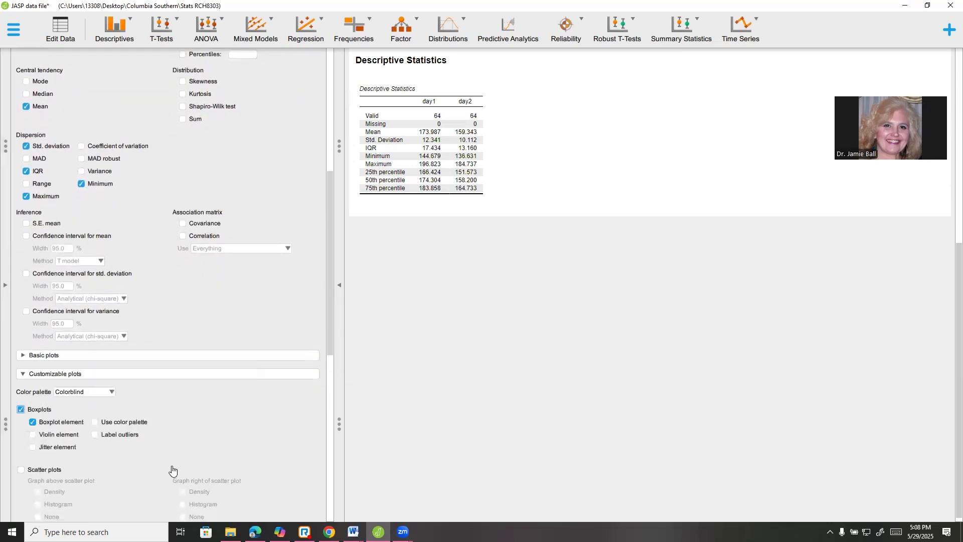
{"action": "left_click", "coordinate": [103, 437]}
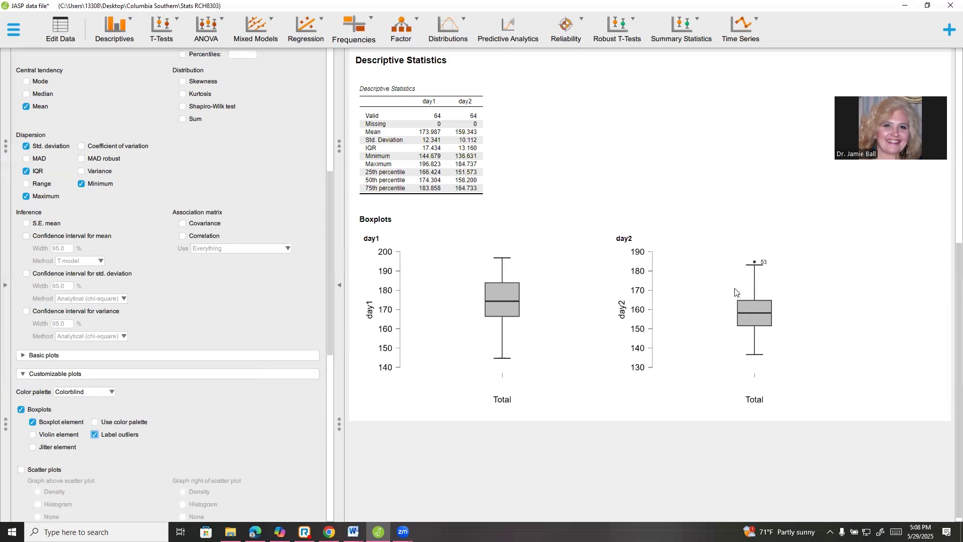
Step: Review the paired samples t-test results and reopen the options of that analysis
{"action": "scroll", "coordinate": [501, 394], "scroll_direction": "up", "scroll_amount": 5}
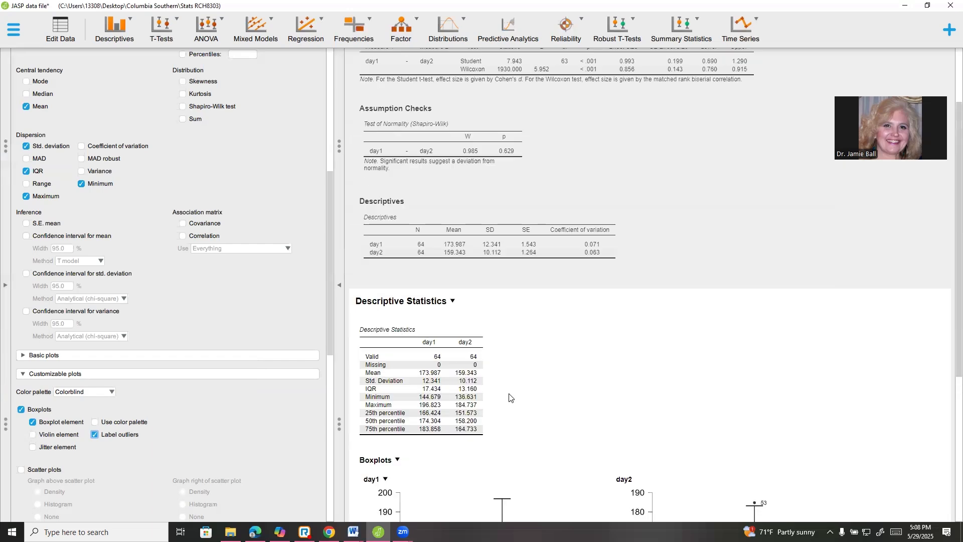
{"action": "scroll", "coordinate": [510, 398], "scroll_direction": "up", "scroll_amount": 2}
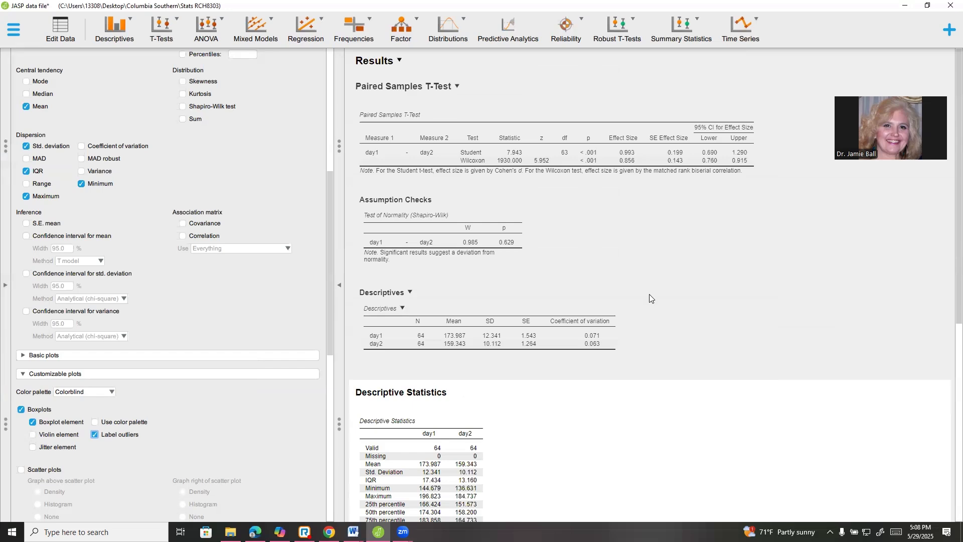
{"action": "left_click", "coordinate": [720, 346]}
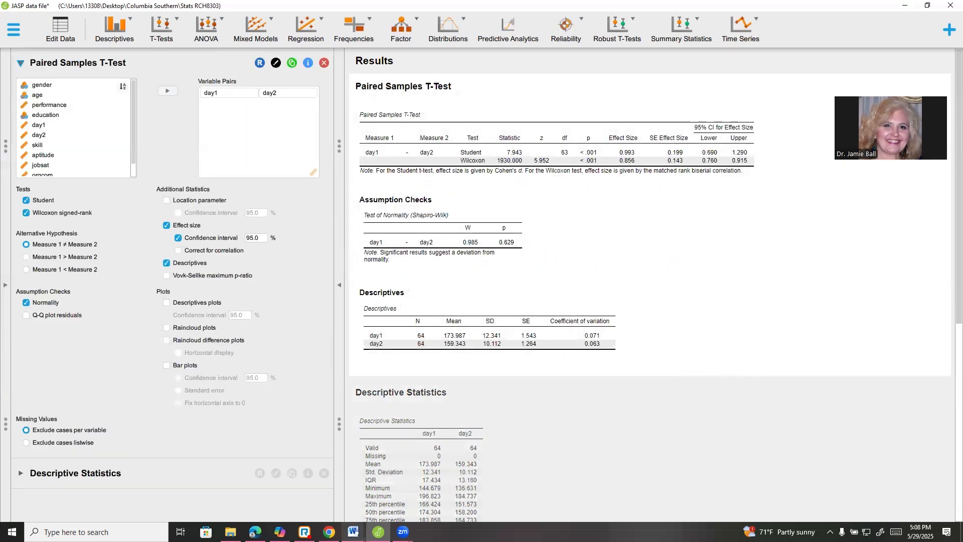
Step: Switch to the Word document "How to interpret your paired samples t" and read Step 1 on the Shapiro-Wilk normality test
{"action": "mouse_move", "coordinate": [353, 532]}
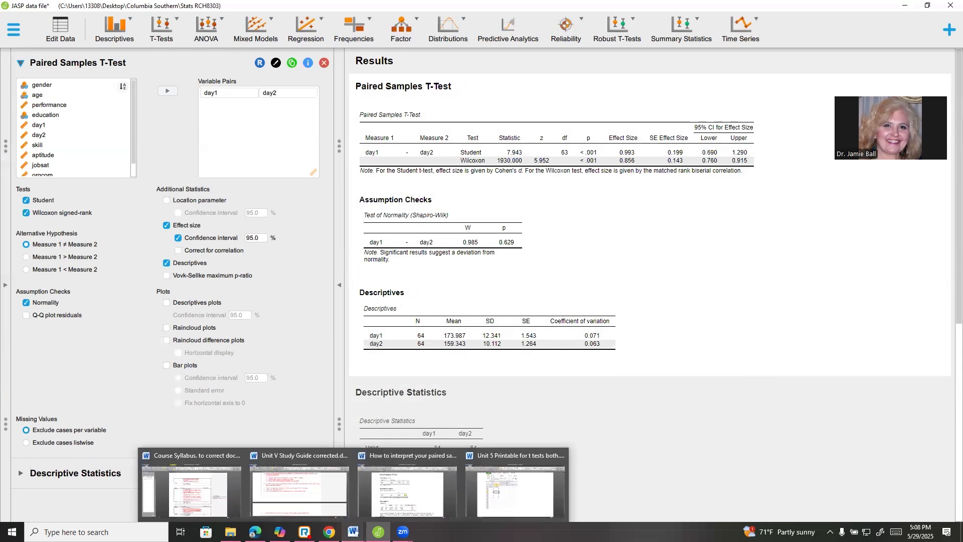
{"action": "left_click", "coordinate": [430, 495]}
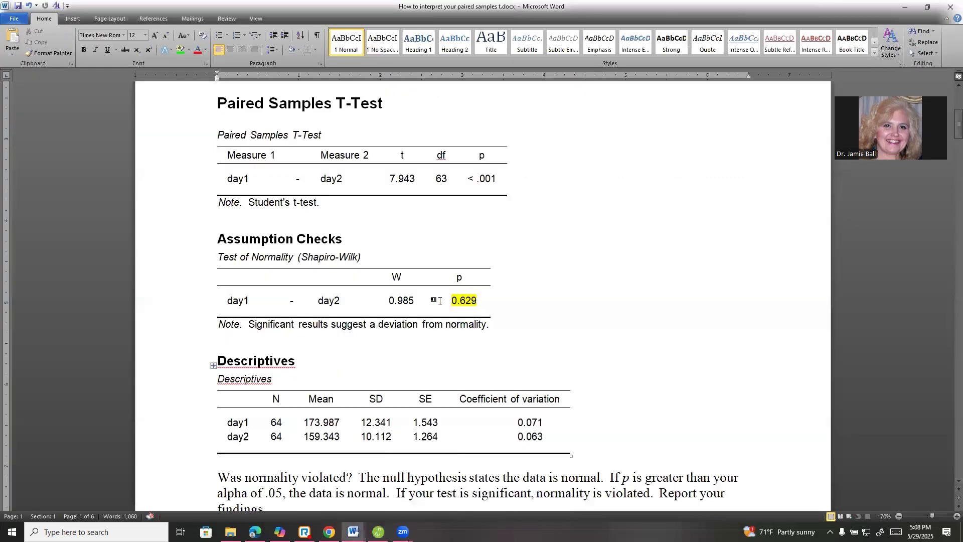
{"action": "scroll", "coordinate": [440, 301], "scroll_direction": "up", "scroll_amount": 5}
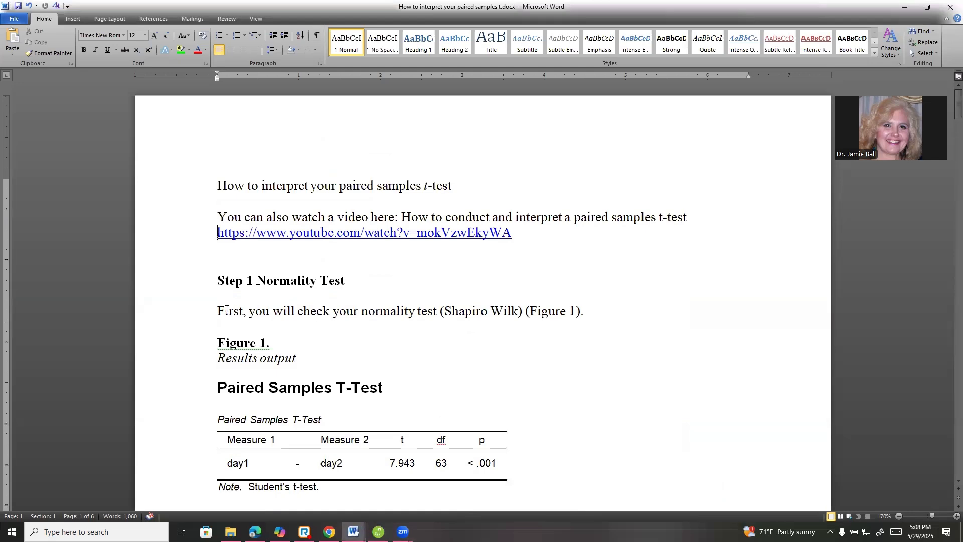
{"action": "scroll", "coordinate": [551, 319], "scroll_direction": "down", "scroll_amount": 3}
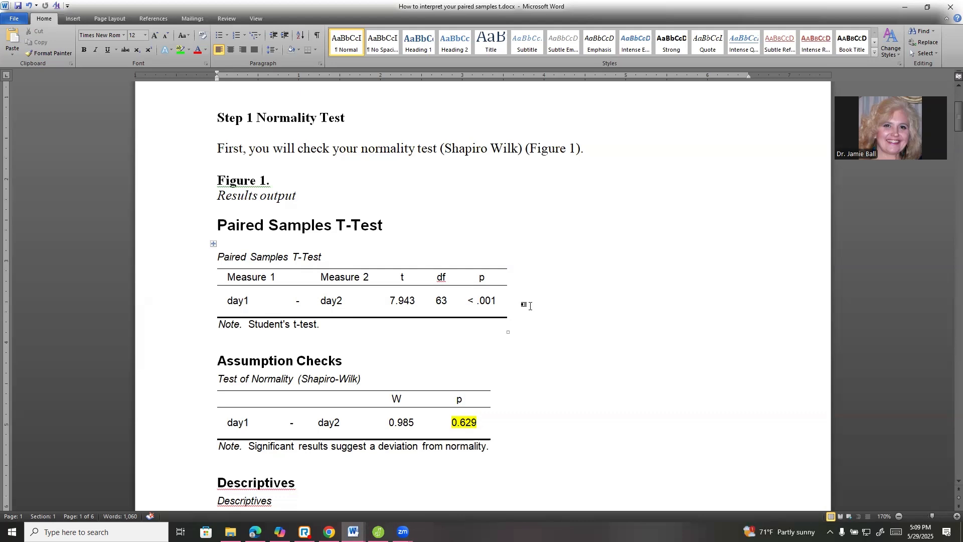
{"action": "scroll", "coordinate": [532, 398], "scroll_direction": "down", "scroll_amount": 2}
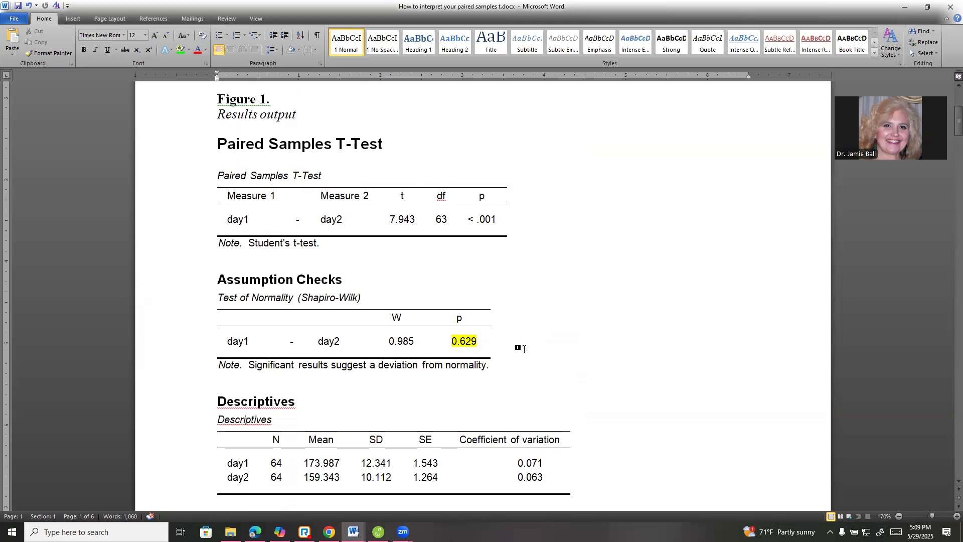
{"action": "scroll", "coordinate": [577, 351], "scroll_direction": "down", "scroll_amount": 5}
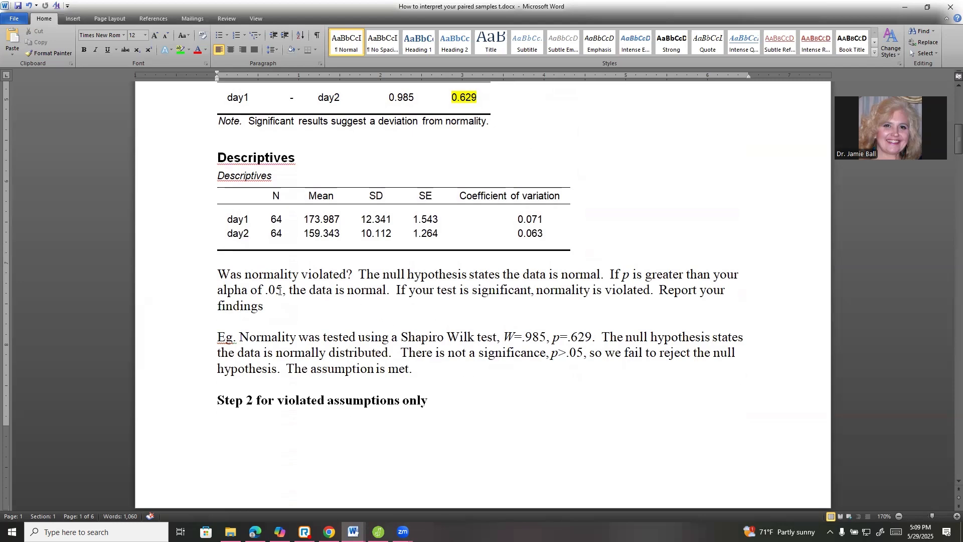
{"action": "scroll", "coordinate": [450, 304], "scroll_direction": "up", "scroll_amount": 1}
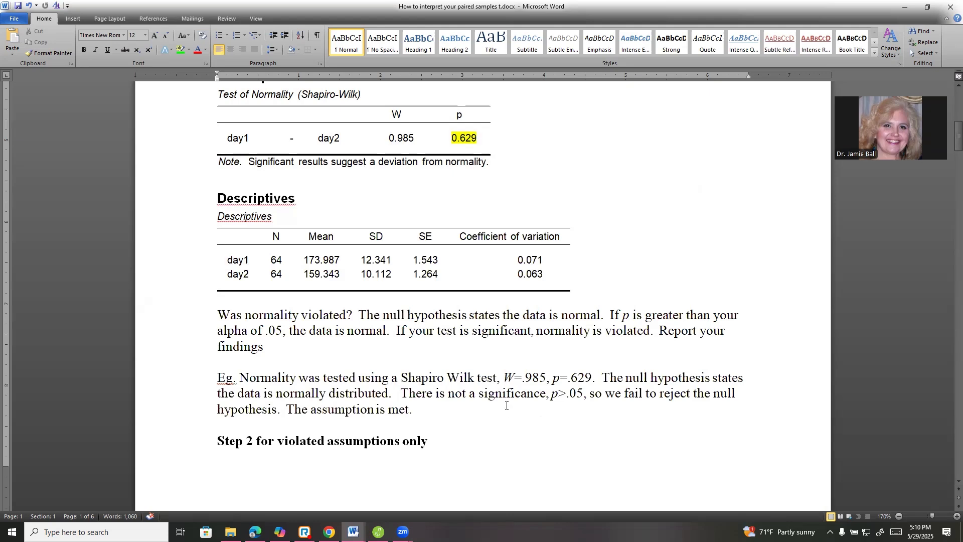
Step: Read Step 2 for violated assumptions in the guide, including the Figure 2 descriptive statistics and the day1 and day2 boxplots
{"action": "scroll", "coordinate": [508, 411], "scroll_direction": "down", "scroll_amount": 7}
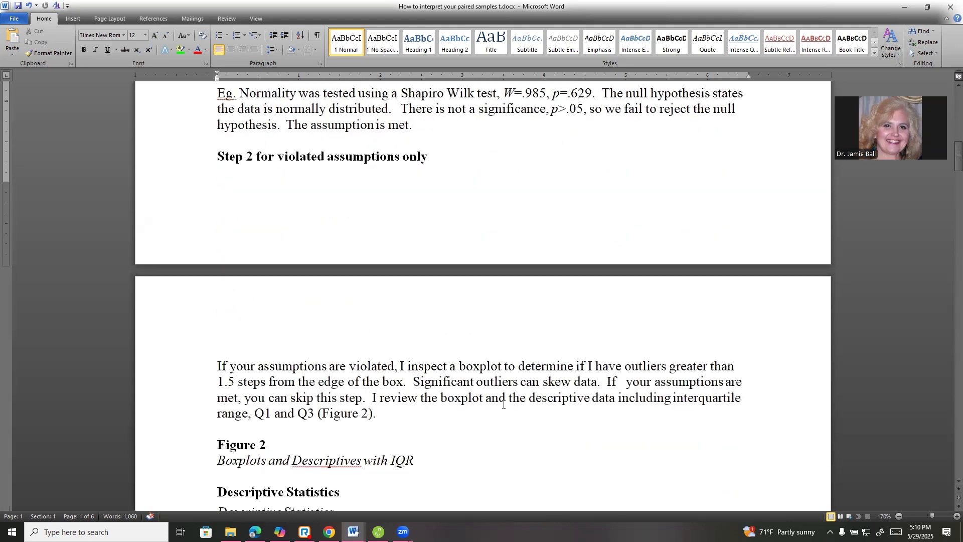
{"action": "scroll", "coordinate": [503, 404], "scroll_direction": "down", "scroll_amount": 3}
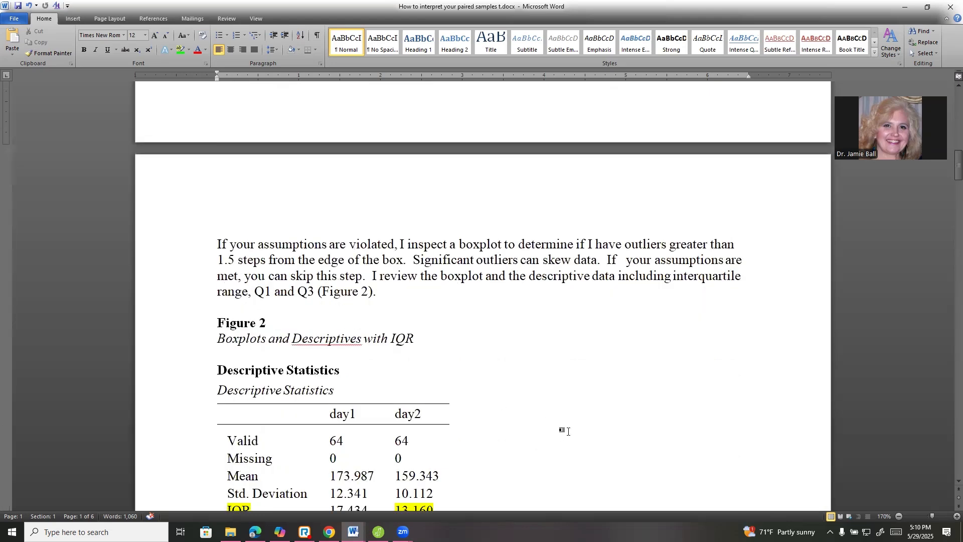
{"action": "scroll", "coordinate": [549, 415], "scroll_direction": "down", "scroll_amount": 2}
{"action": "scroll", "coordinate": [549, 415], "scroll_direction": "down", "scroll_amount": 1}
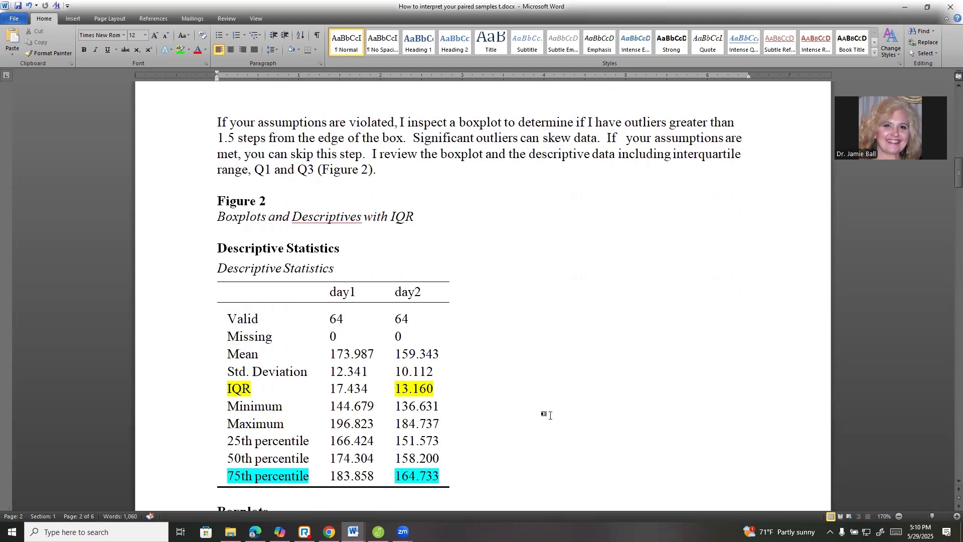
{"action": "scroll", "coordinate": [550, 416], "scroll_direction": "down", "scroll_amount": 3}
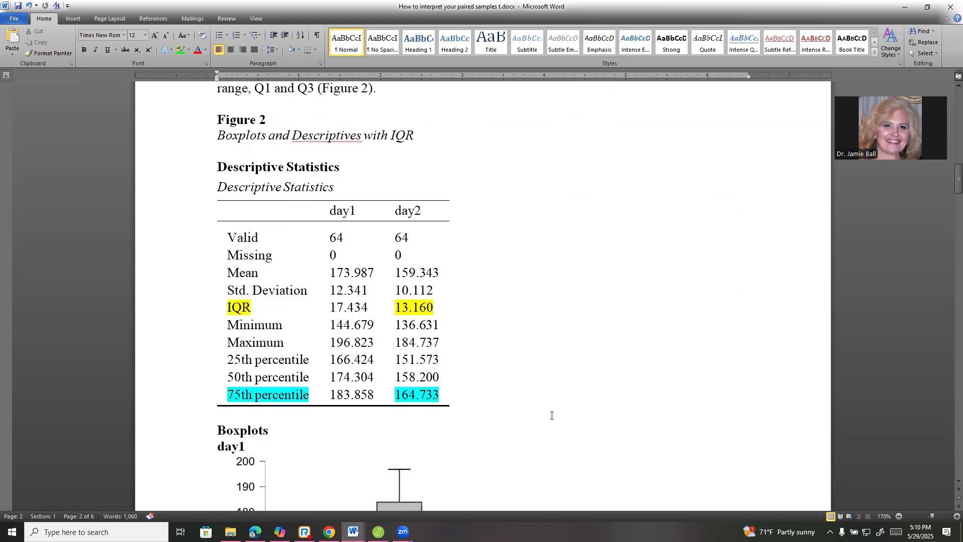
{"action": "scroll", "coordinate": [551, 415], "scroll_direction": "down", "scroll_amount": 6}
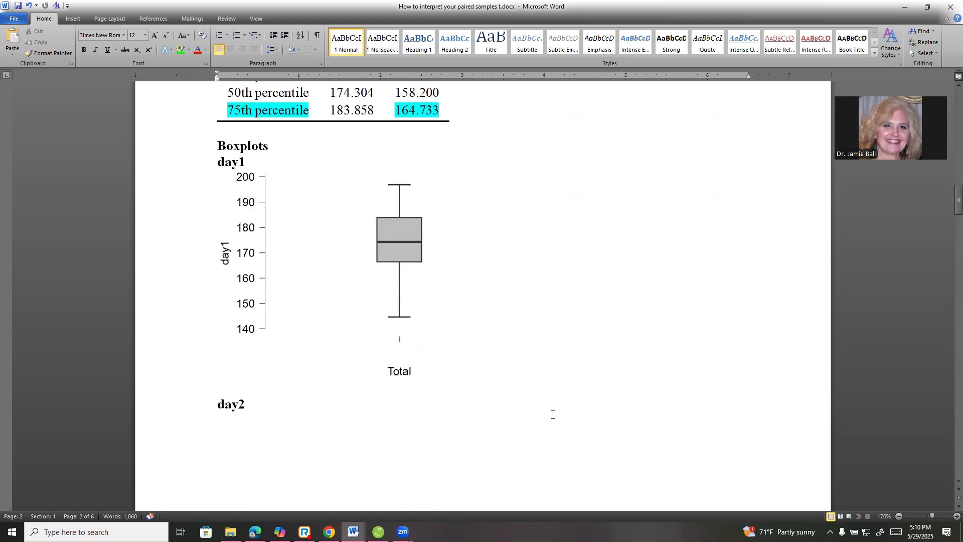
{"action": "scroll", "coordinate": [552, 414], "scroll_direction": "down", "scroll_amount": 10}
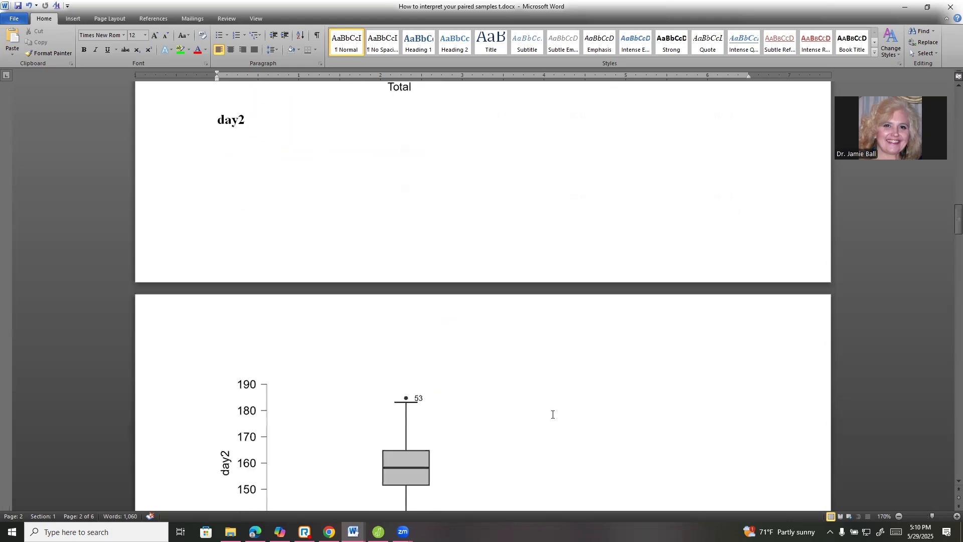
{"action": "scroll", "coordinate": [552, 415], "scroll_direction": "down", "scroll_amount": 1}
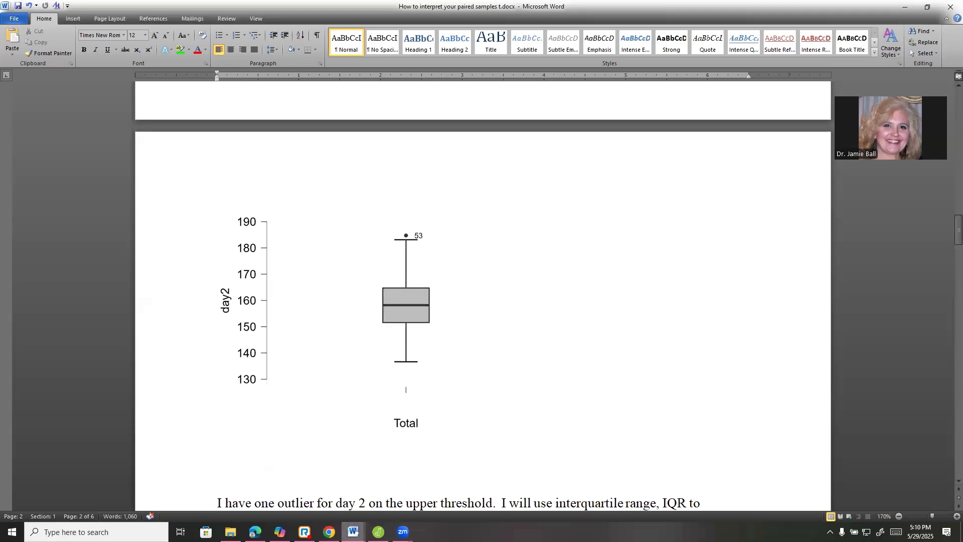
Step: Switch to JASP, open the Descriptive Statistics analysis and examine its table and the day1 and day2 boxplots for outliers
{"action": "left_click", "coordinate": [378, 532]}
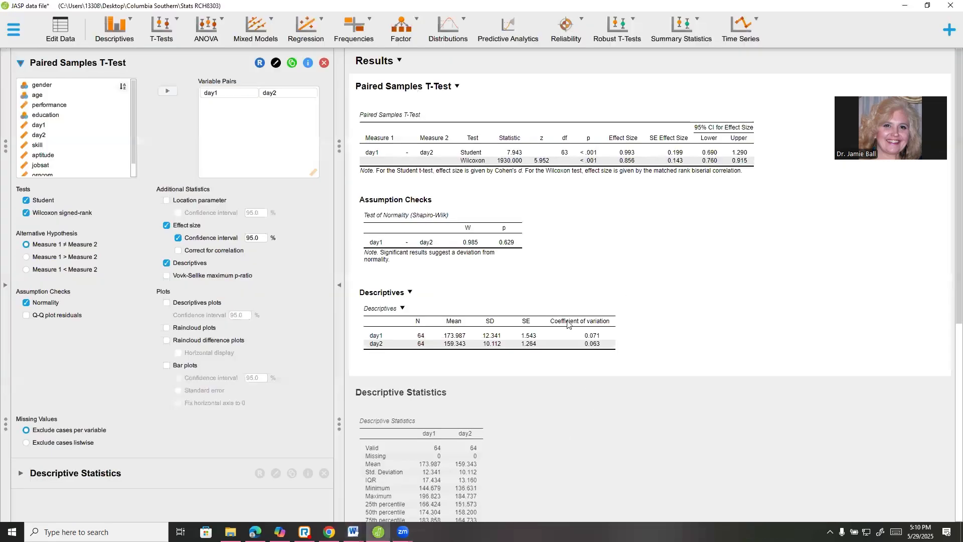
{"action": "scroll", "coordinate": [603, 409], "scroll_direction": "down", "scroll_amount": 6}
{"action": "left_click", "coordinate": [771, 328]}
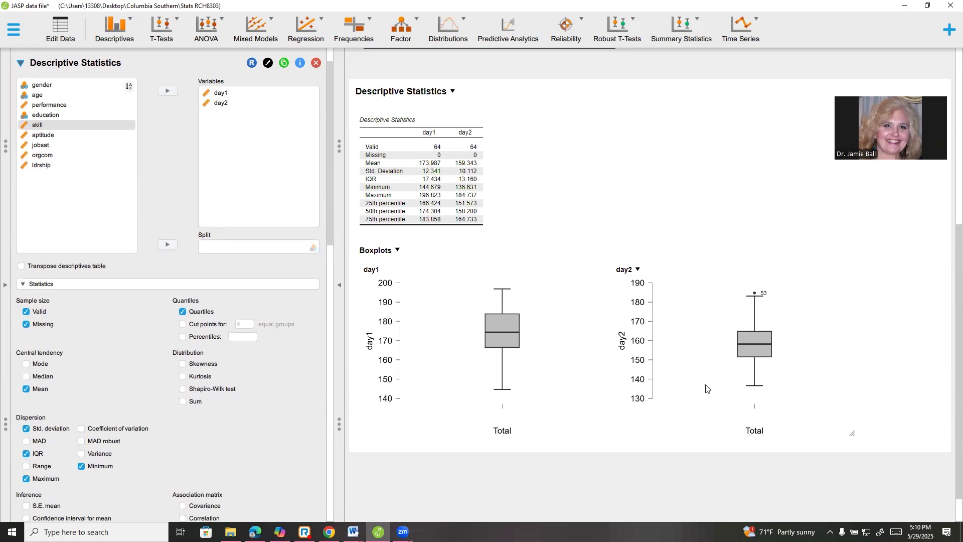
Step: Return to the interpretation guide in Word and read the IQR formulas for the lower and upper outlier thresholds
{"action": "mouse_move", "coordinate": [353, 532]}
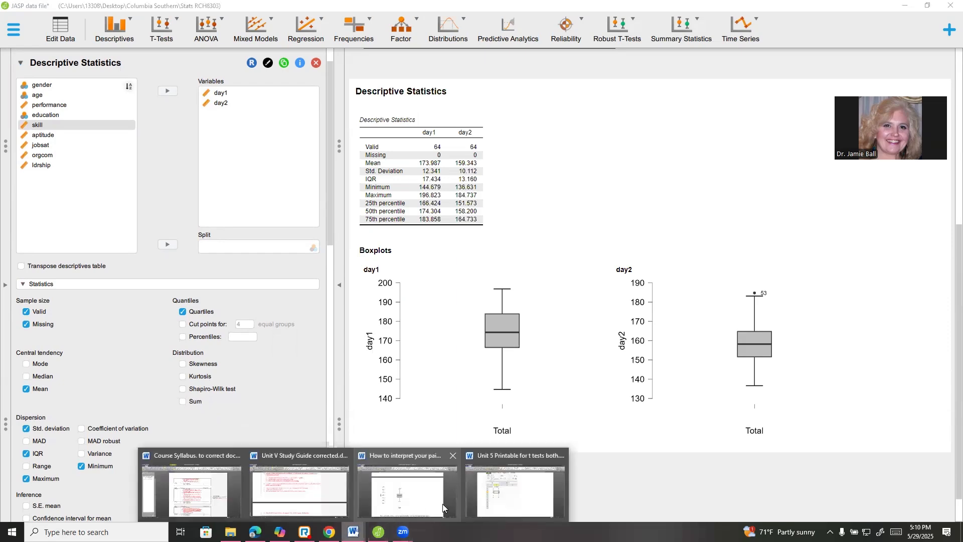
{"action": "left_click", "coordinate": [431, 488]}
{"action": "scroll", "coordinate": [491, 397], "scroll_direction": "down", "scroll_amount": 2}
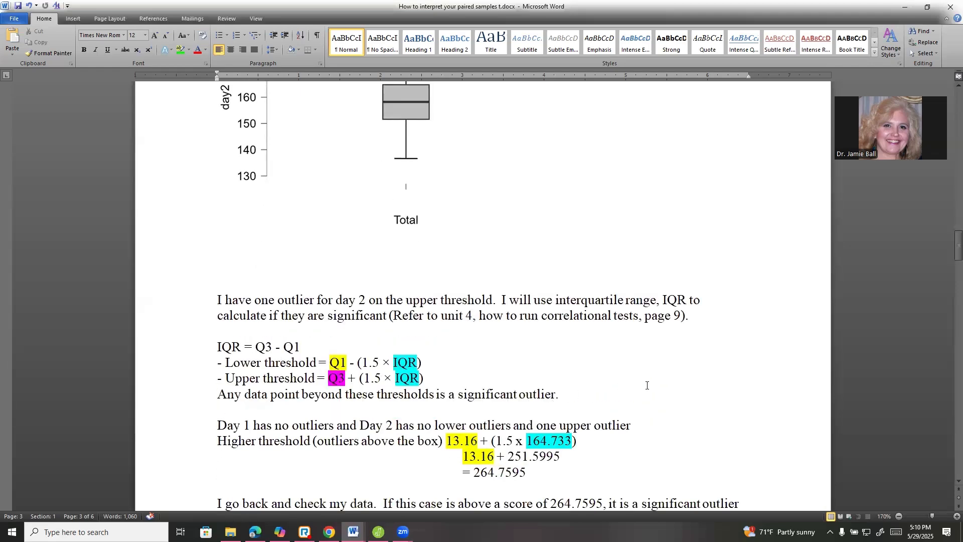
{"action": "scroll", "coordinate": [647, 385], "scroll_direction": "down", "scroll_amount": 3}
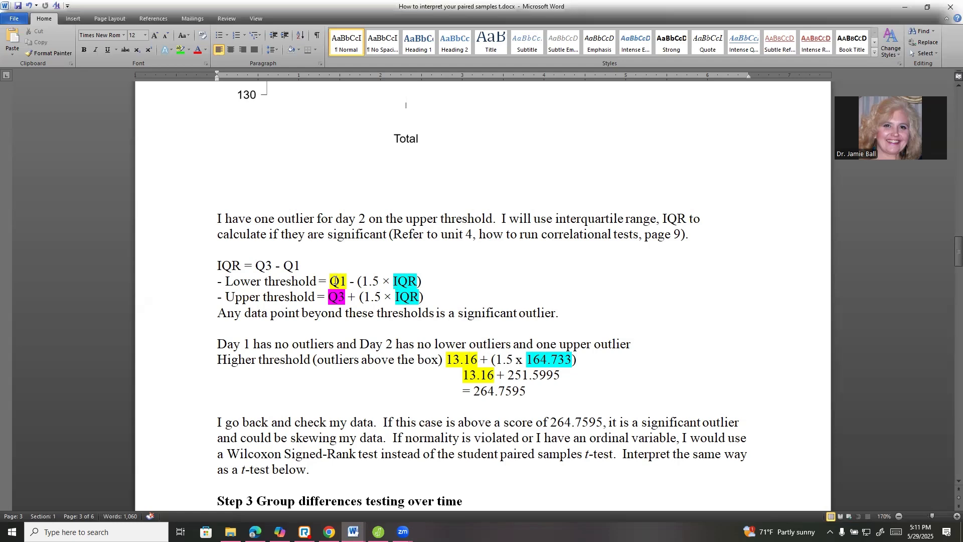
Step: Select the 25th percentile row in the guide's Figure 2 table to point out Q1, and return to the threshold formulas
{"action": "scroll", "coordinate": [347, 290], "scroll_direction": "up", "scroll_amount": 15}
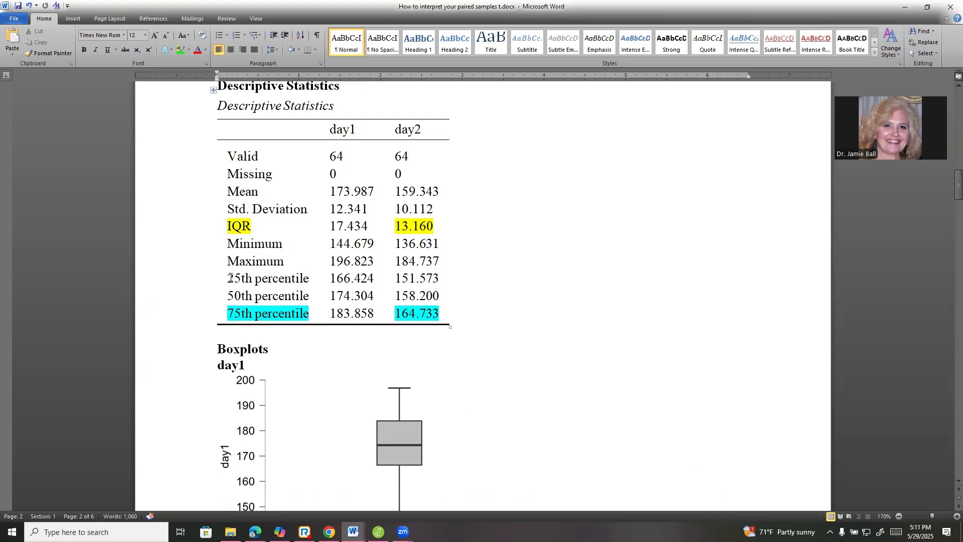
{"action": "left_click_drag", "start_coordinate": [233, 278], "coordinate": [440, 279]}
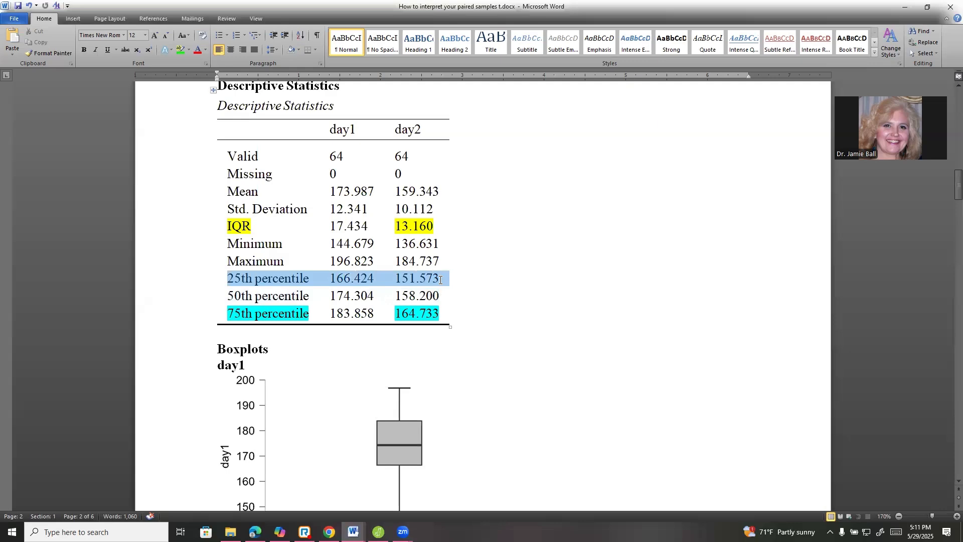
{"action": "scroll", "coordinate": [549, 385], "scroll_direction": "down", "scroll_amount": 5}
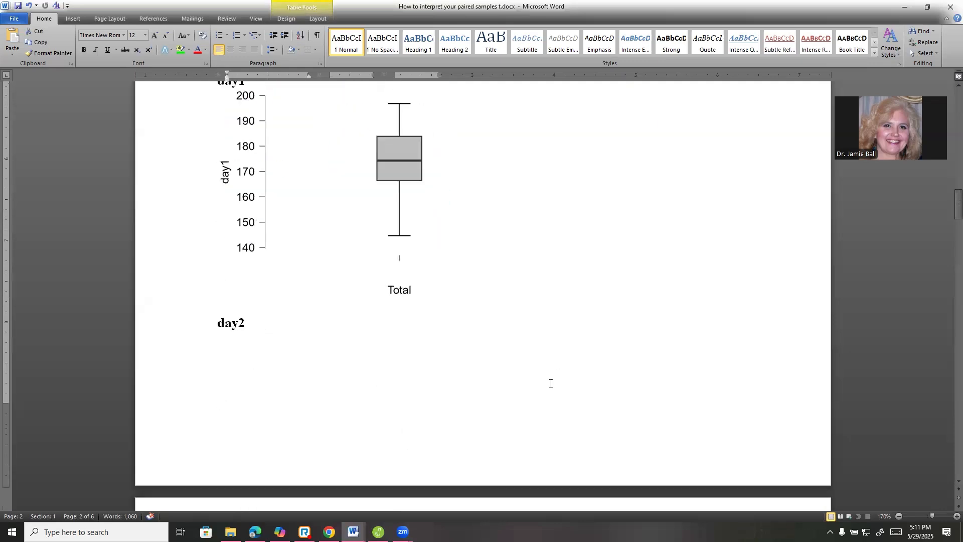
{"action": "scroll", "coordinate": [551, 384], "scroll_direction": "down", "scroll_amount": 10}
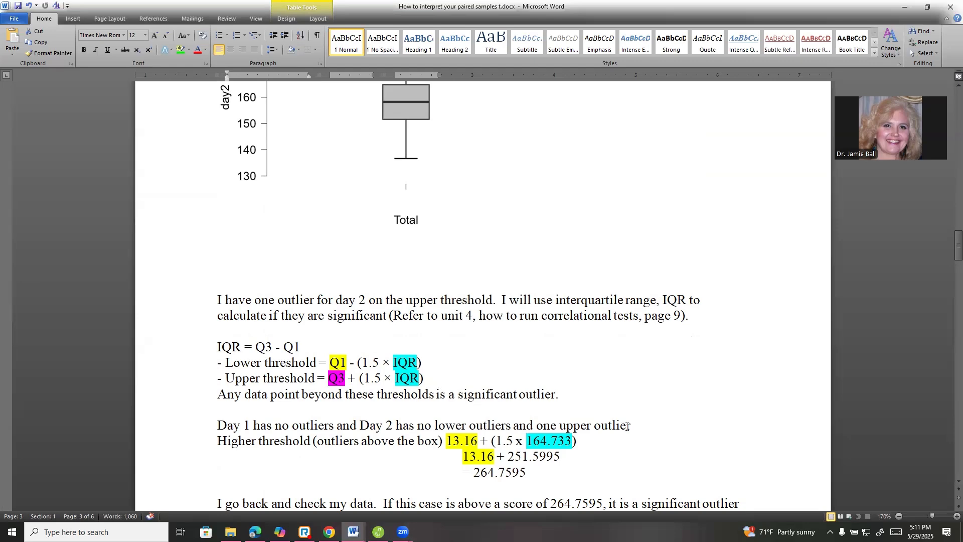
Step: Follow the higher-threshold calculation by selecting in turn "(1.5 x 164.733", "+ 251.5995" and "= 264.7595"
{"action": "scroll", "coordinate": [545, 385], "scroll_direction": "down", "scroll_amount": 2}
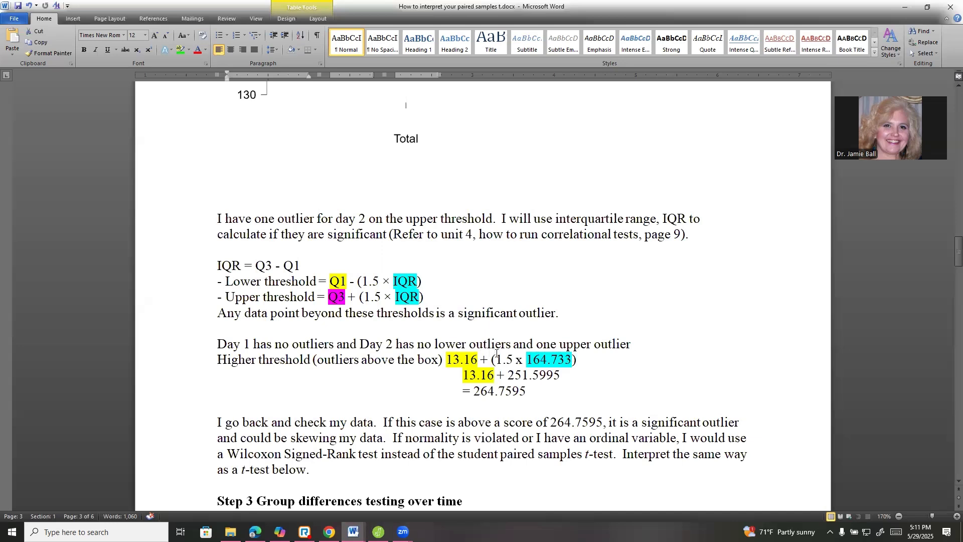
{"action": "left_click_drag", "start_coordinate": [491, 359], "coordinate": [574, 358]}
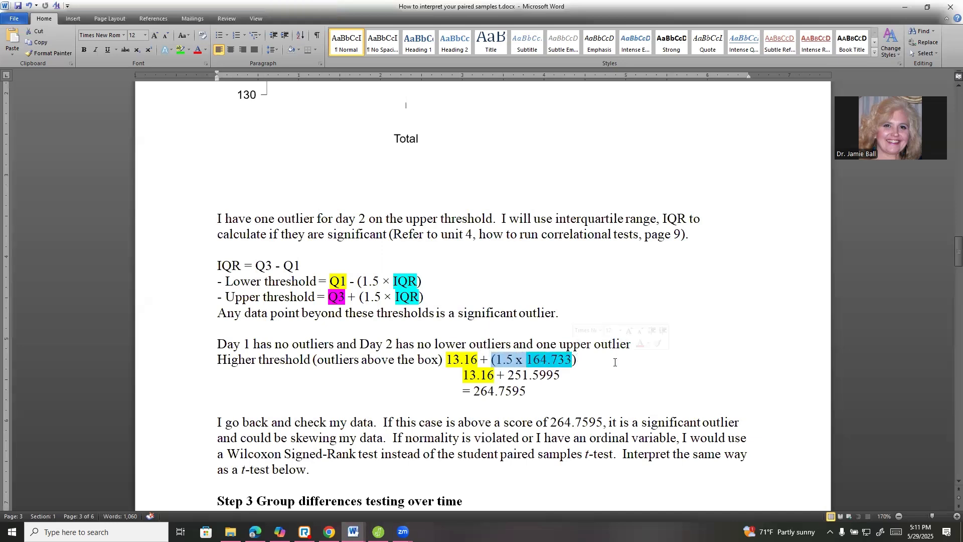
{"action": "left_click_drag", "start_coordinate": [496, 375], "coordinate": [569, 376]}
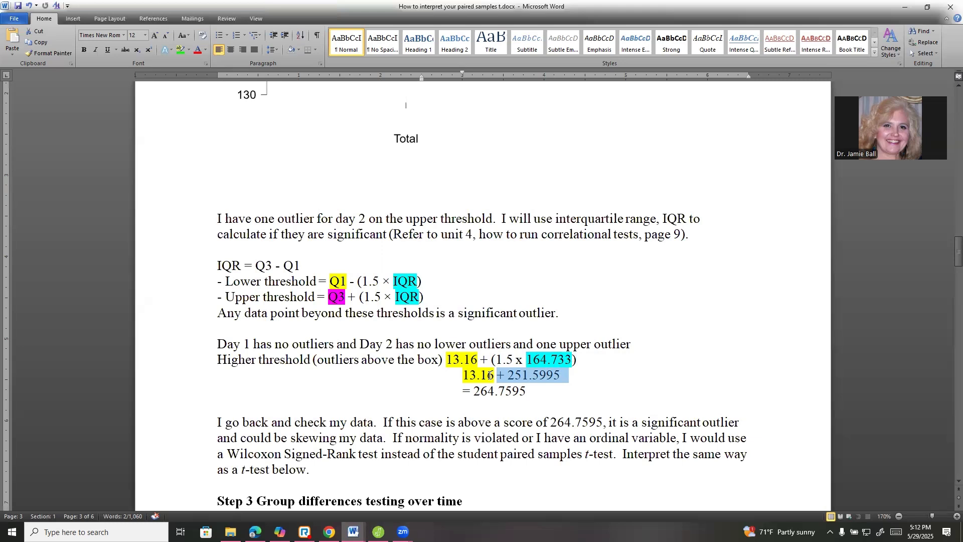
{"action": "left_click_drag", "start_coordinate": [462, 391], "coordinate": [541, 394]}
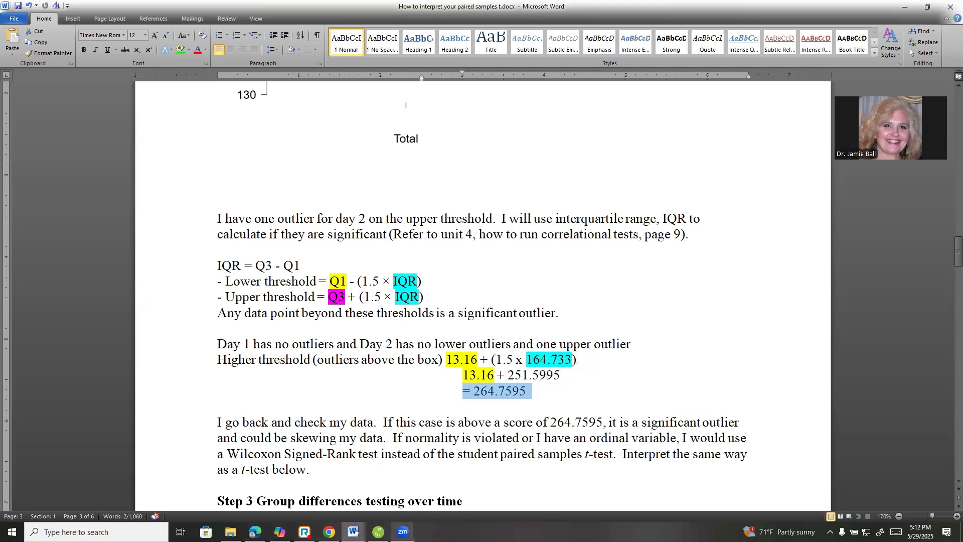
Step: Switch to JASP, open the data for editing and select row 53 to check the outlier case's day2 score
{"action": "left_click", "coordinate": [378, 532]}
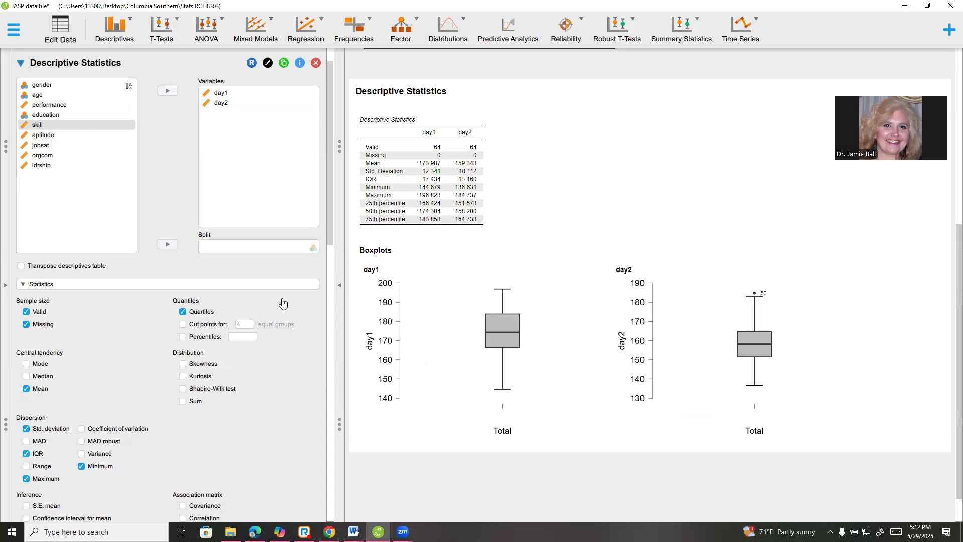
{"action": "left_click", "coordinate": [60, 29]}
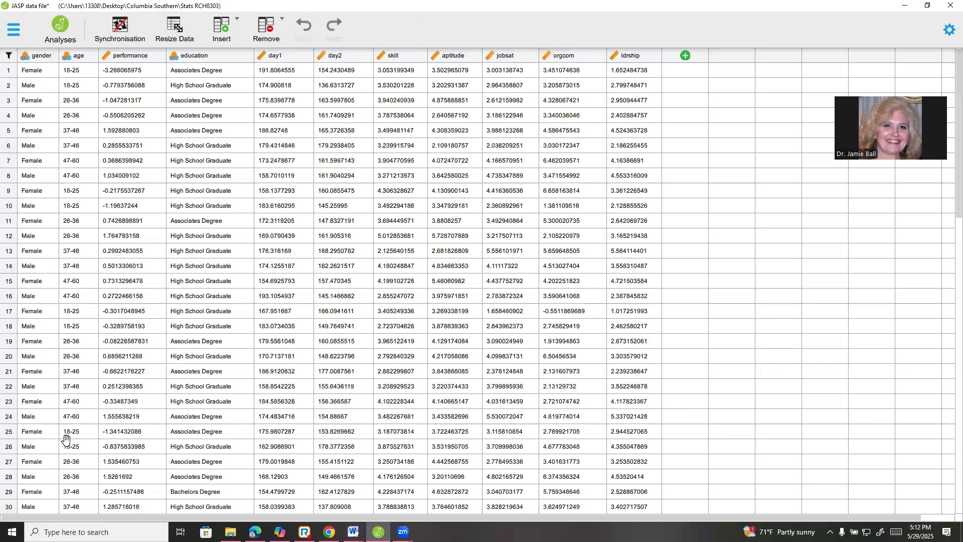
{"action": "scroll", "coordinate": [65, 439], "scroll_direction": "down", "scroll_amount": 6}
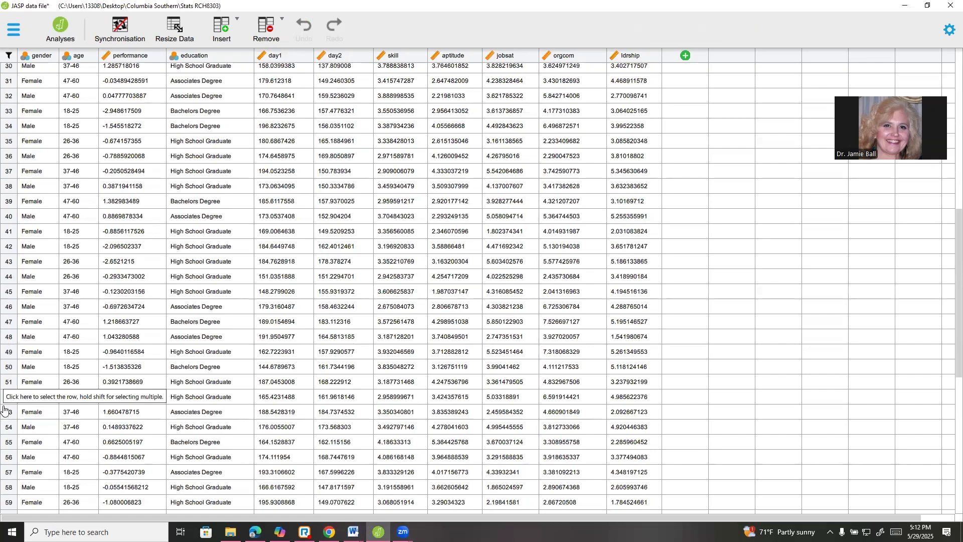
{"action": "left_click", "coordinate": [6, 412]}
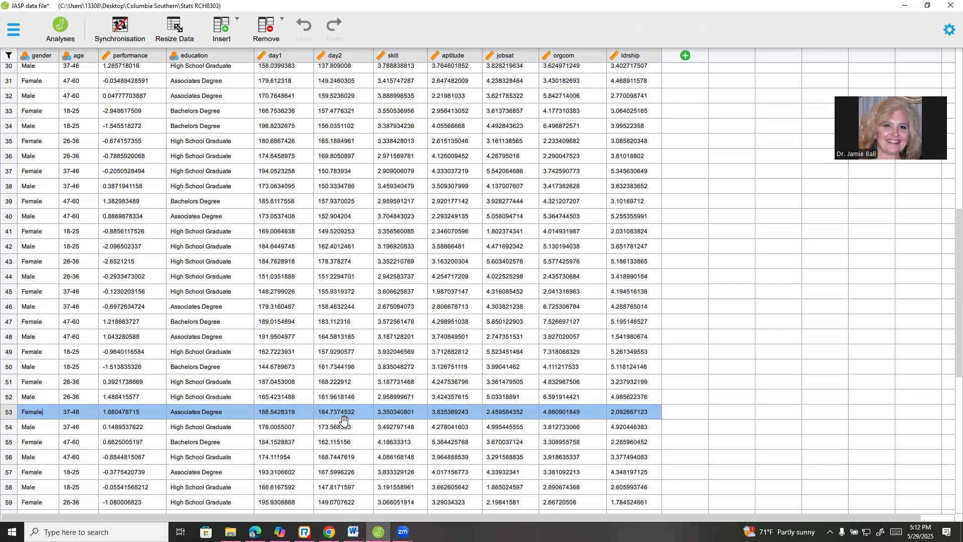
Step: Return to the paired samples interpretation guide in Word and read how to judge the outlier and when to use the Wilcoxon Signed-Rank test
{"action": "left_click", "coordinate": [354, 531]}
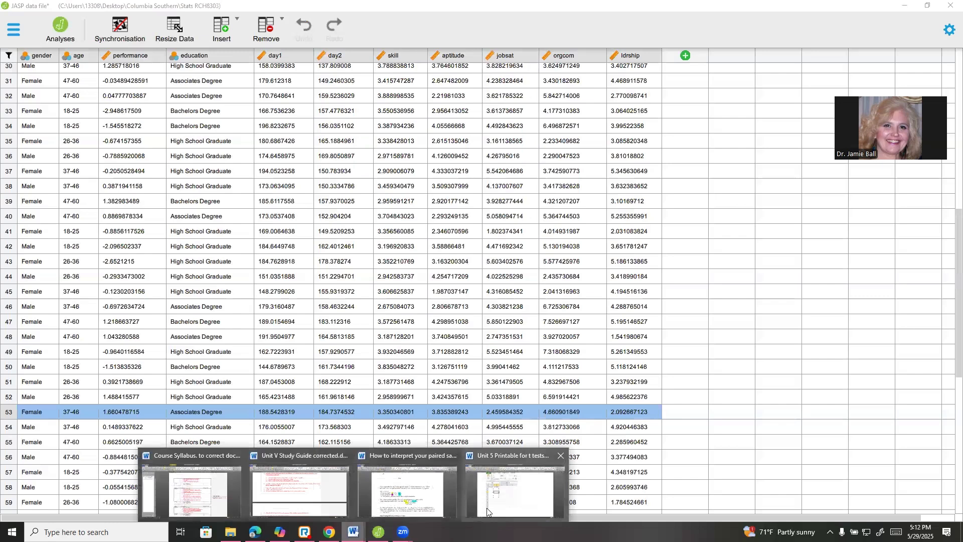
{"action": "left_click", "coordinate": [441, 494]}
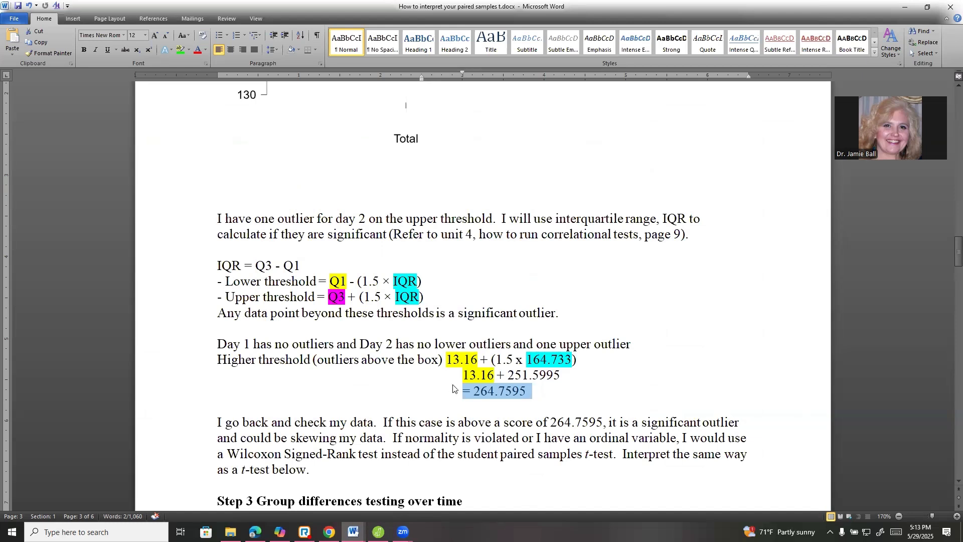
{"action": "scroll", "coordinate": [454, 393], "scroll_direction": "down", "scroll_amount": 2}
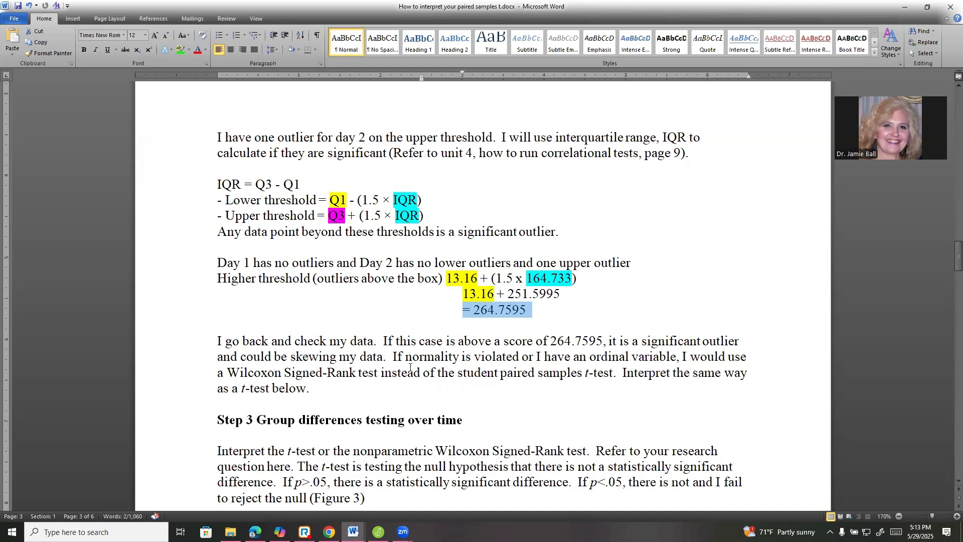
{"action": "scroll", "coordinate": [421, 363], "scroll_direction": "up", "scroll_amount": 1}
{"action": "scroll", "coordinate": [432, 361], "scroll_direction": "down", "scroll_amount": 2}
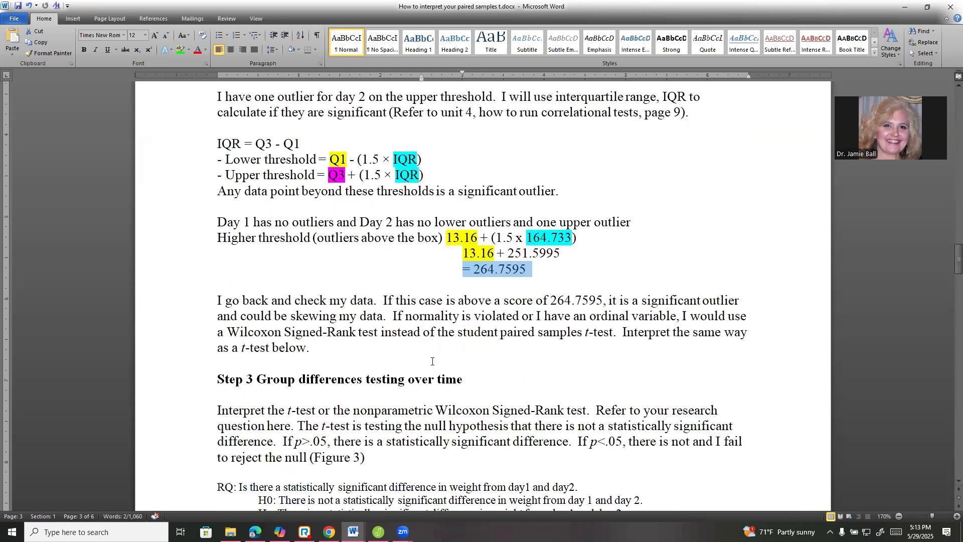
Step: Read the guide's Step 3 on group differences testing over time and select the H0 and Ha hypothesis lines
{"action": "scroll", "coordinate": [432, 361], "scroll_direction": "down", "scroll_amount": 1}
{"action": "scroll", "coordinate": [527, 389], "scroll_direction": "down", "scroll_amount": 2}
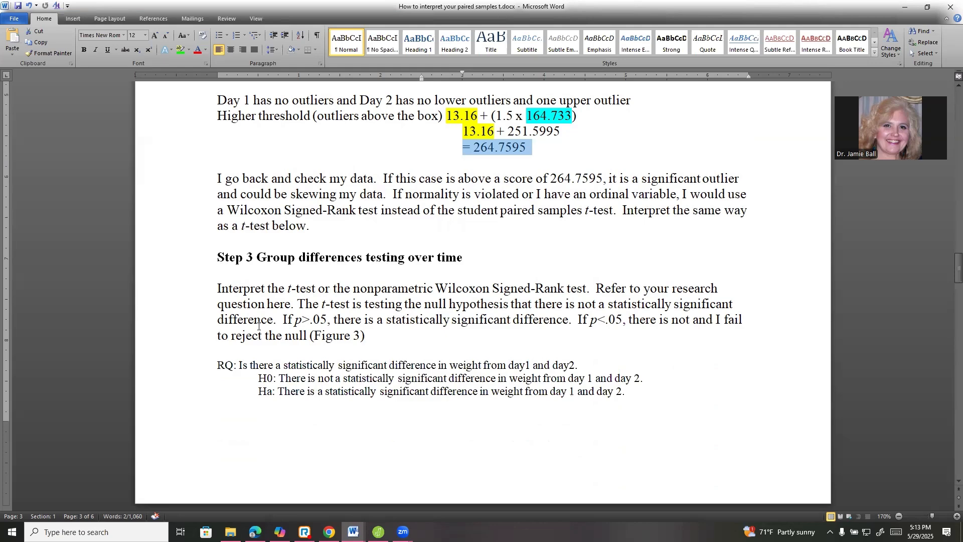
{"action": "scroll", "coordinate": [386, 345], "scroll_direction": "down", "scroll_amount": 1}
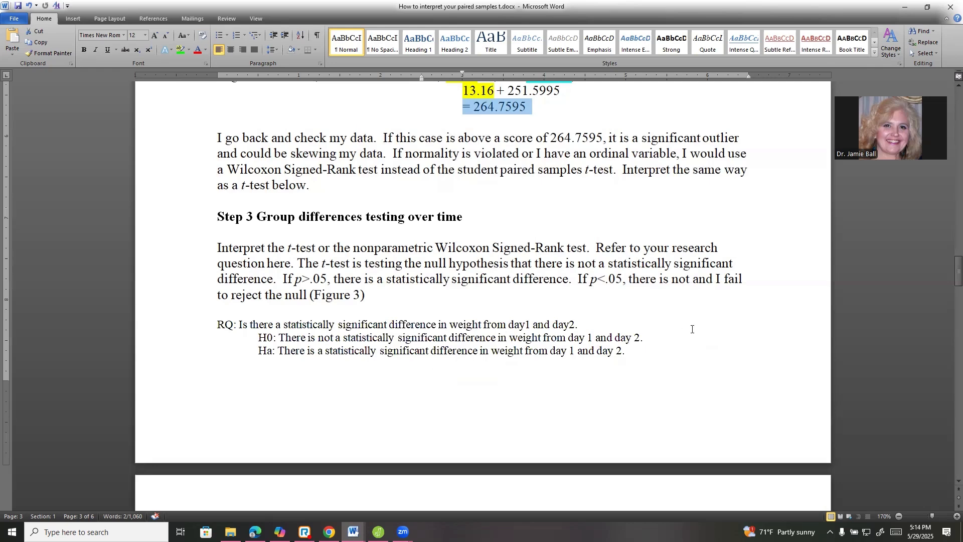
{"action": "scroll", "coordinate": [692, 329], "scroll_direction": "down", "scroll_amount": 1}
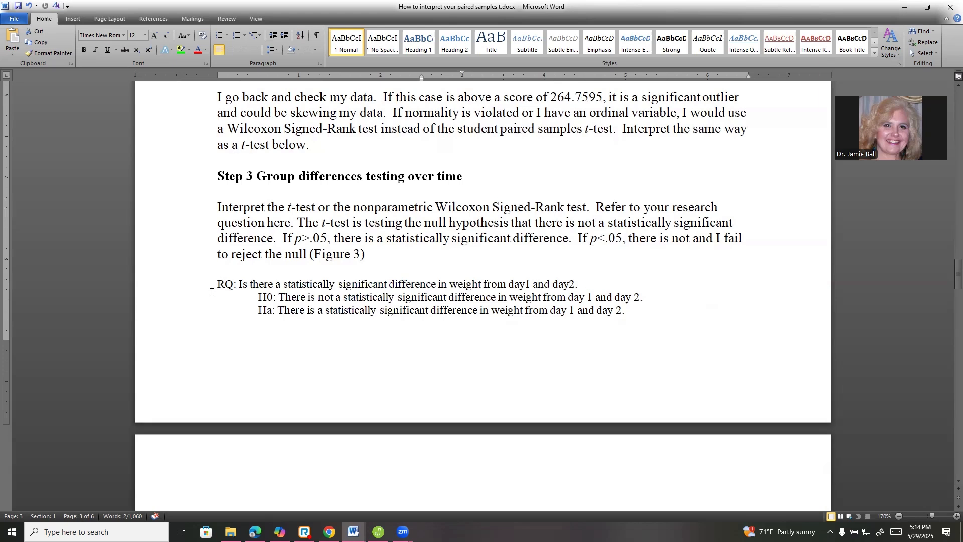
{"action": "left_click_drag", "start_coordinate": [215, 296], "coordinate": [658, 340]}
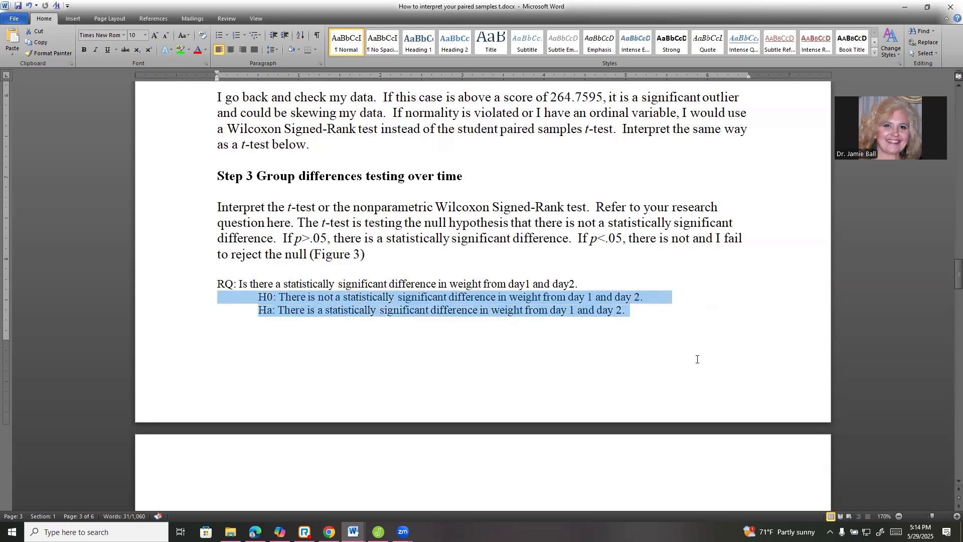
Step: Examine the t, df and p values in the Figure 3 t-test table and how they are reported in APA 7
{"action": "scroll", "coordinate": [696, 359], "scroll_direction": "down", "scroll_amount": 3}
{"action": "scroll", "coordinate": [666, 375], "scroll_direction": "down", "scroll_amount": 2}
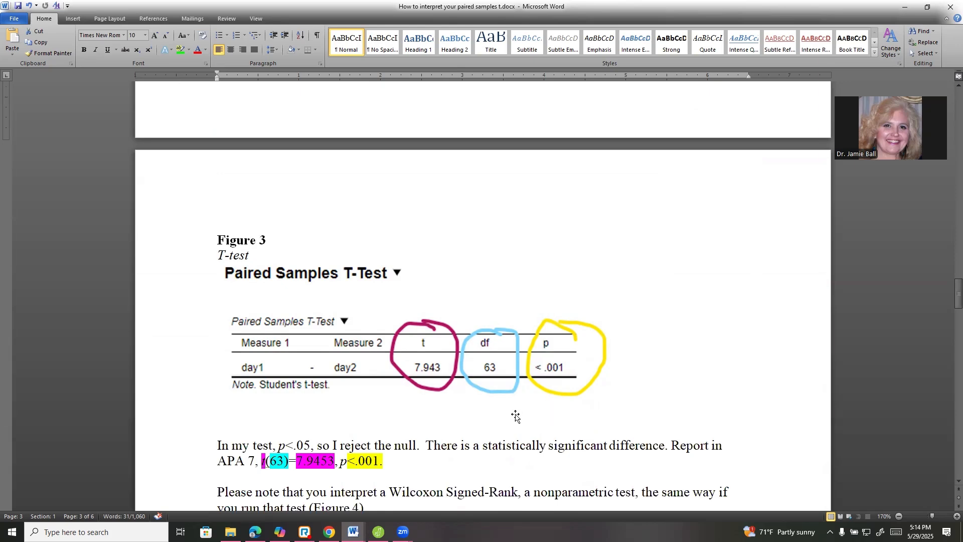
{"action": "scroll", "coordinate": [513, 416], "scroll_direction": "down", "scroll_amount": 1}
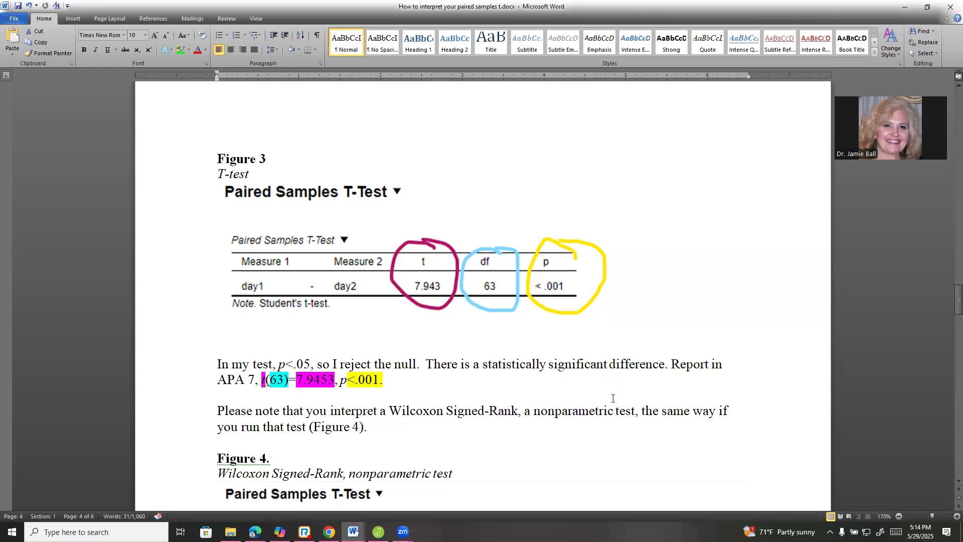
{"action": "scroll", "coordinate": [520, 383], "scroll_direction": "down", "scroll_amount": 1}
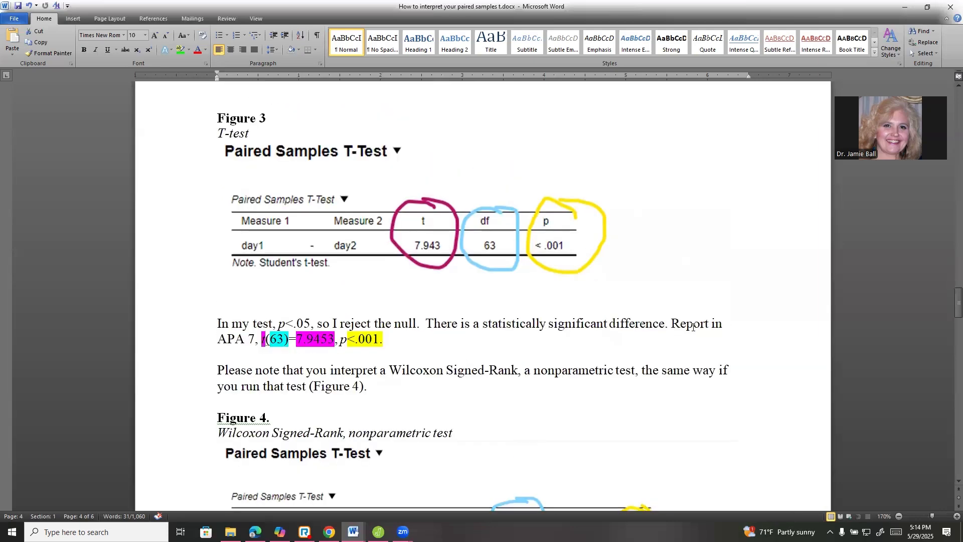
{"action": "scroll", "coordinate": [657, 370], "scroll_direction": "down", "scroll_amount": 1}
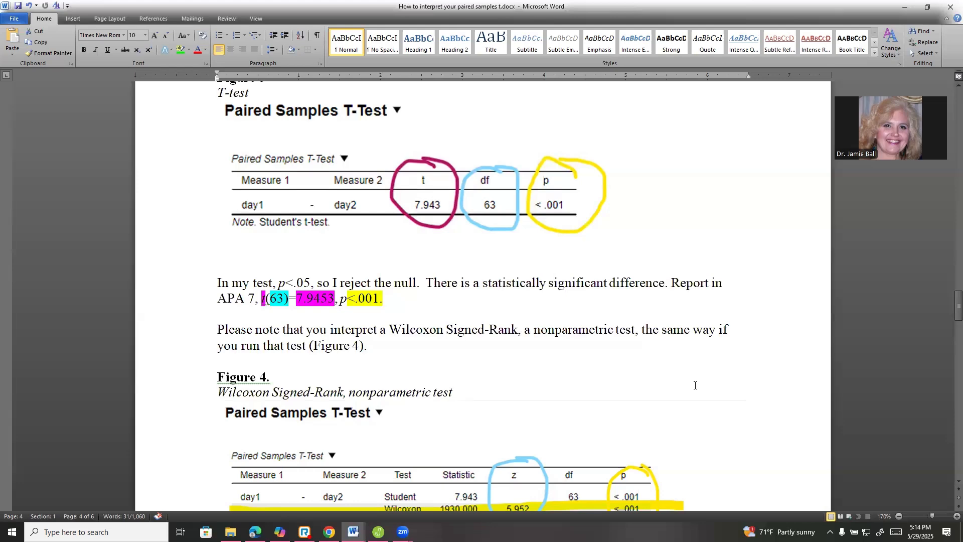
Step: Examine the Wilcoxon row in the Figure 4 table and the example sentence for writing its results
{"action": "scroll", "coordinate": [619, 389], "scroll_direction": "down", "scroll_amount": 1}
{"action": "scroll", "coordinate": [684, 383], "scroll_direction": "down", "scroll_amount": 1}
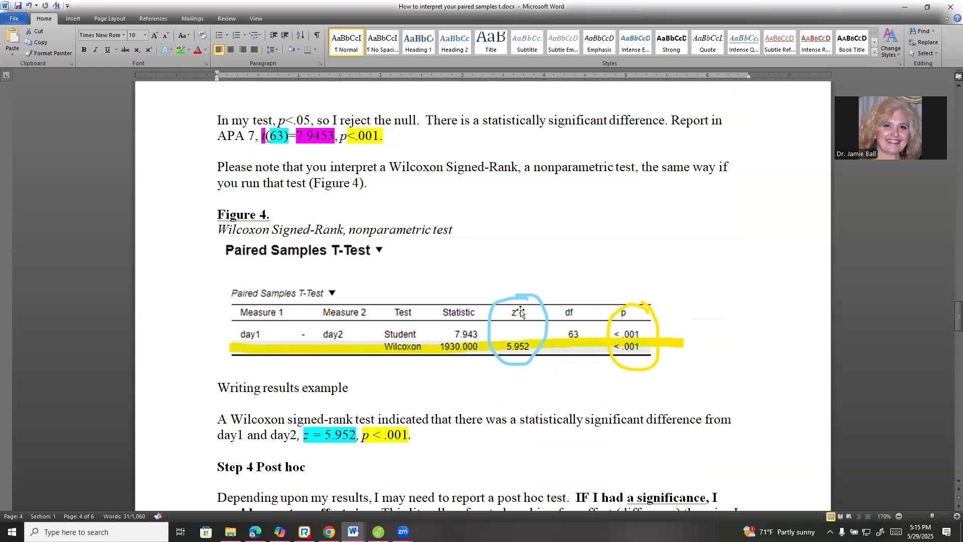
{"action": "scroll", "coordinate": [499, 423], "scroll_direction": "down", "scroll_amount": 1}
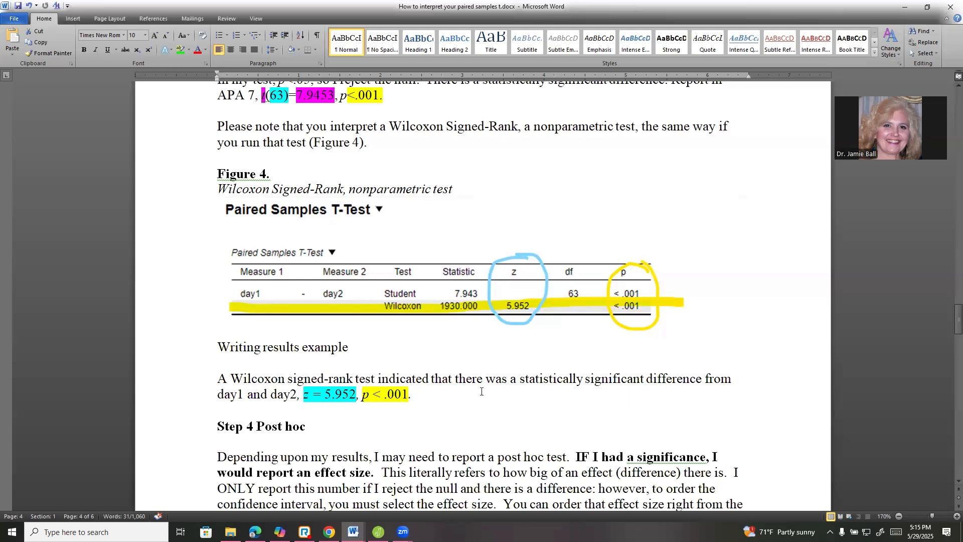
Step: Read the Step 4 post hoc section and examine the effect size and 95% CI columns in the Figure 5 table
{"action": "scroll", "coordinate": [514, 379], "scroll_direction": "down", "scroll_amount": 2}
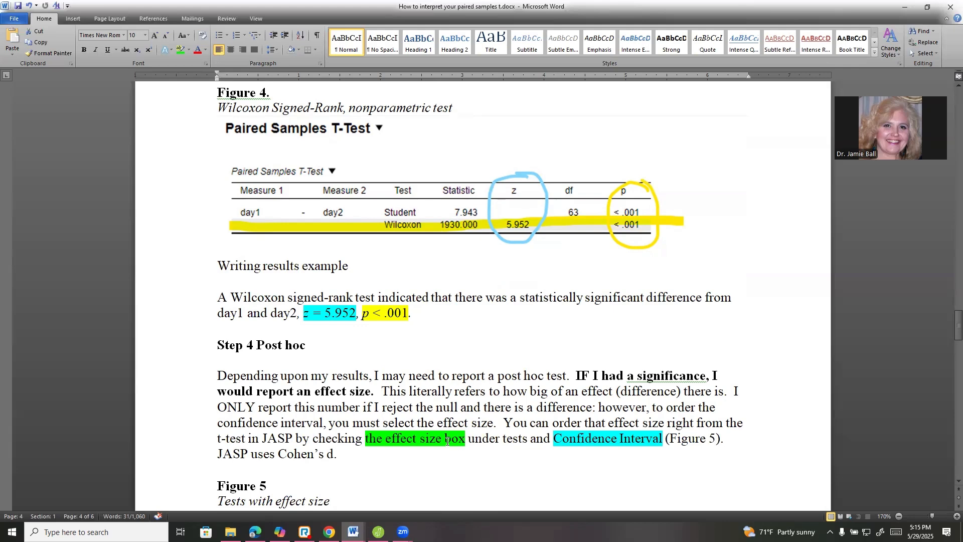
{"action": "scroll", "coordinate": [479, 436], "scroll_direction": "down", "scroll_amount": 3}
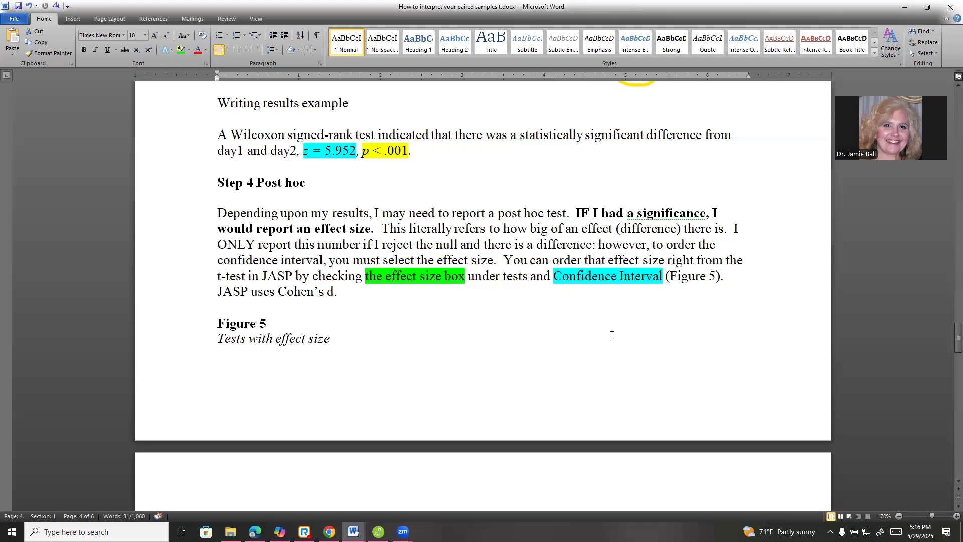
{"action": "scroll", "coordinate": [536, 343], "scroll_direction": "down", "scroll_amount": 5}
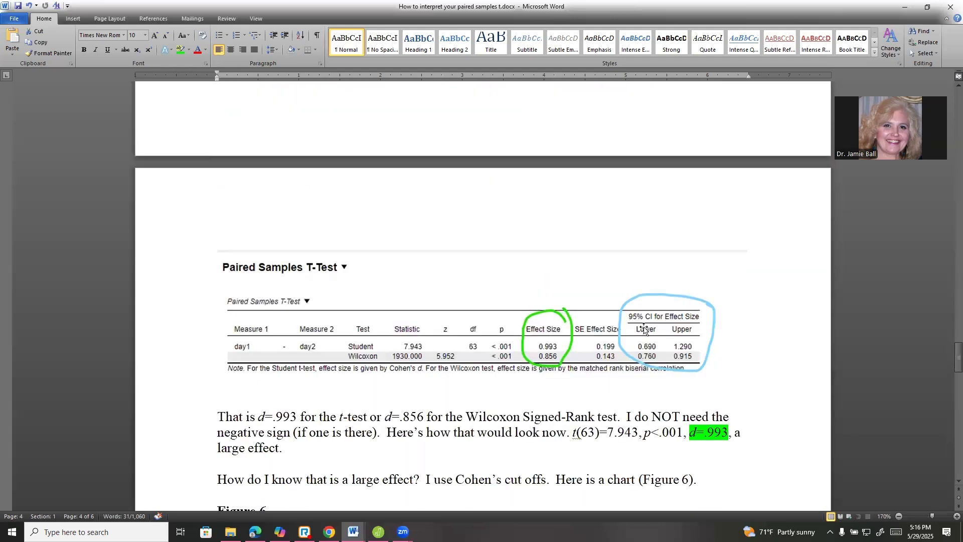
{"action": "scroll", "coordinate": [767, 343], "scroll_direction": "down", "scroll_amount": 1}
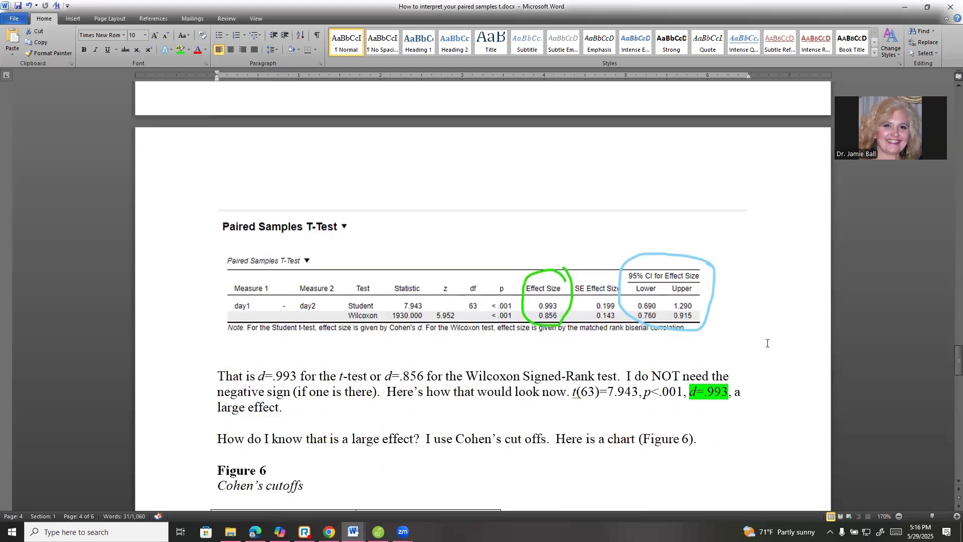
Step: Highlight "is d=.993" and "d=.856" in bright green in the paragraph below the effect size table
{"action": "scroll", "coordinate": [767, 343], "scroll_direction": "down", "scroll_amount": 1}
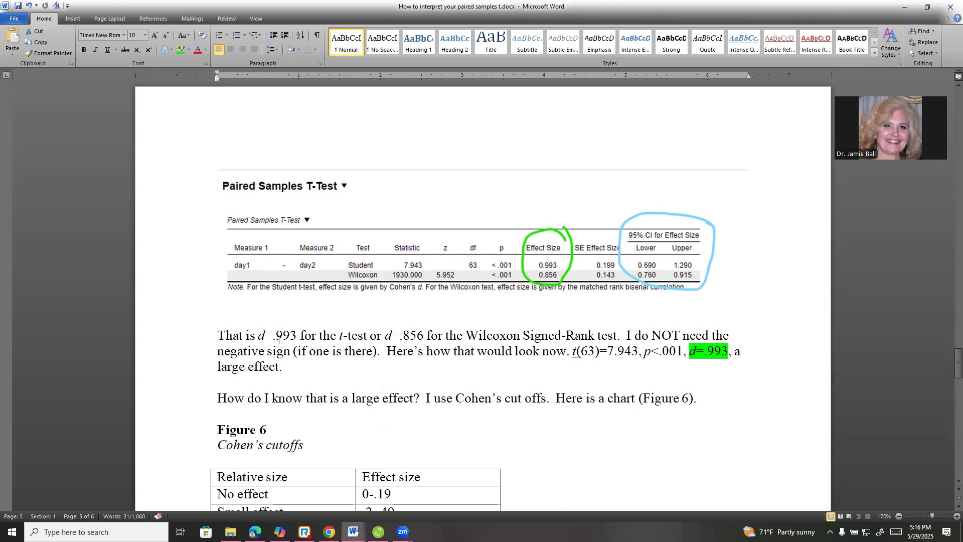
{"action": "left_click_drag", "start_coordinate": [255, 336], "coordinate": [300, 336]}
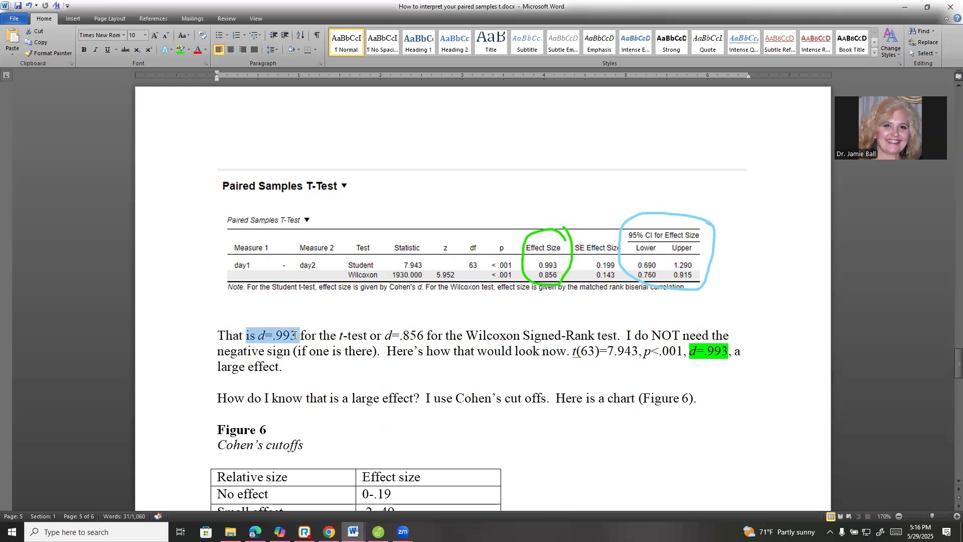
{"action": "left_click", "coordinate": [180, 49]}
{"action": "left_click", "coordinate": [540, 472]}
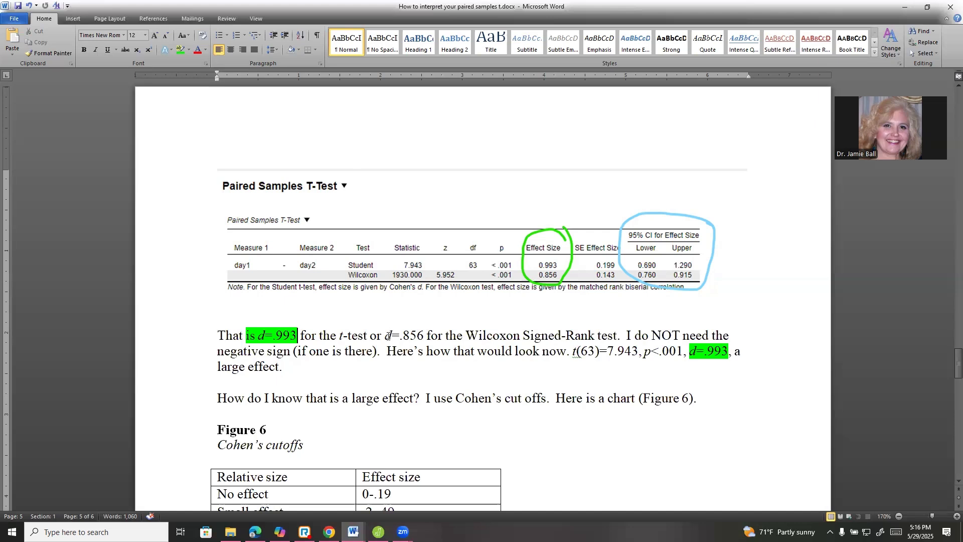
{"action": "left_click_drag", "start_coordinate": [385, 335], "coordinate": [420, 339]}
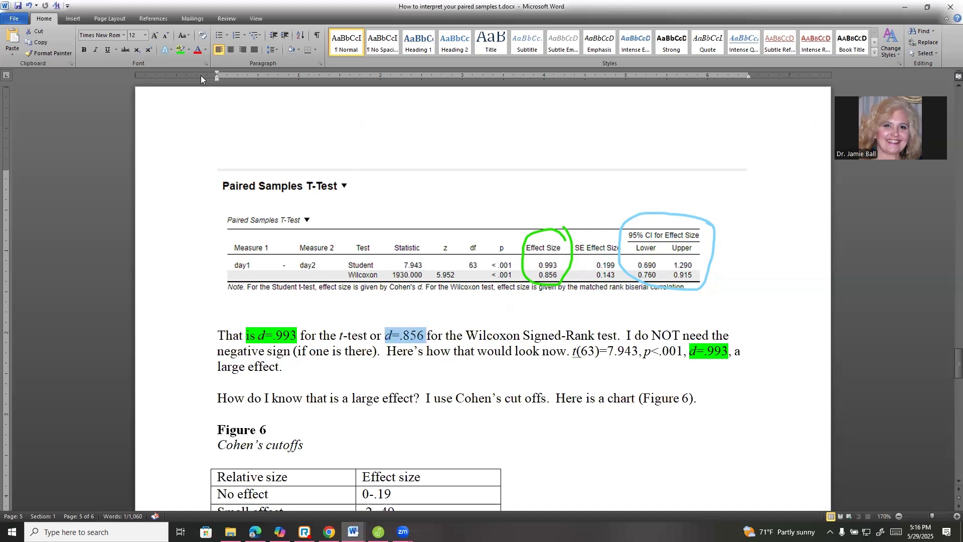
{"action": "left_click", "coordinate": [182, 54]}
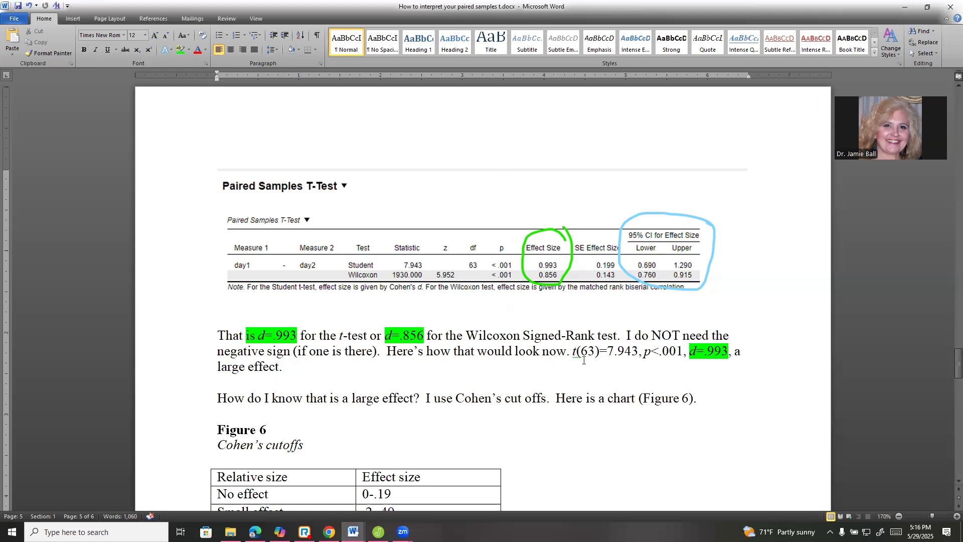
Step: Select "t(63)=7.943, p<.001" in the effect size write-up and compare the effect with Cohen's cutoffs in Figure 6
{"action": "left_click_drag", "start_coordinate": [573, 352], "coordinate": [679, 348]}
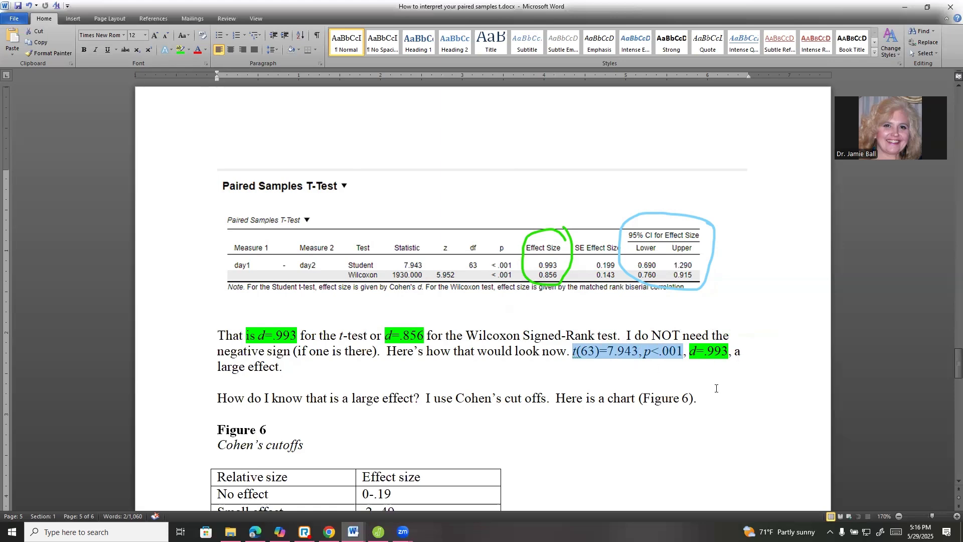
{"action": "scroll", "coordinate": [653, 427], "scroll_direction": "down", "scroll_amount": 2}
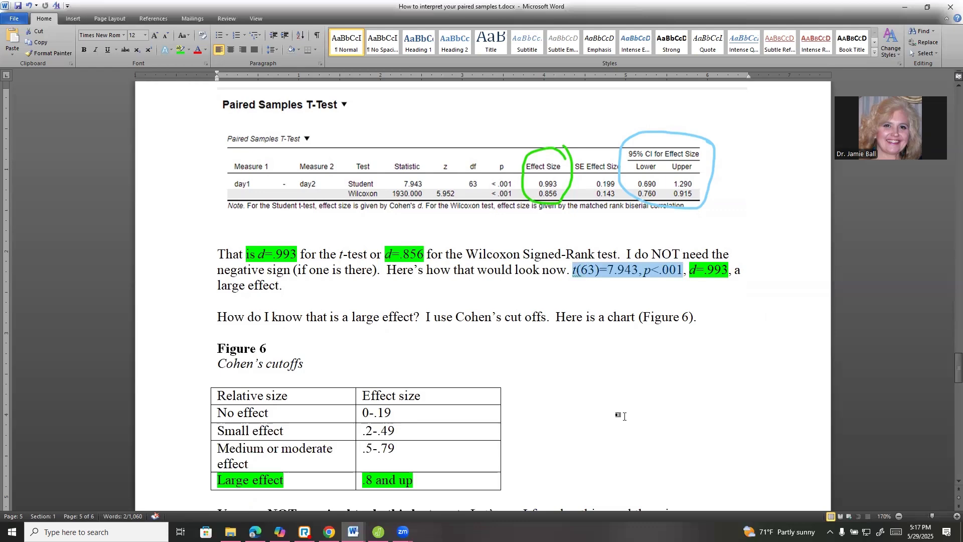
{"action": "scroll", "coordinate": [623, 416], "scroll_direction": "down", "scroll_amount": 3}
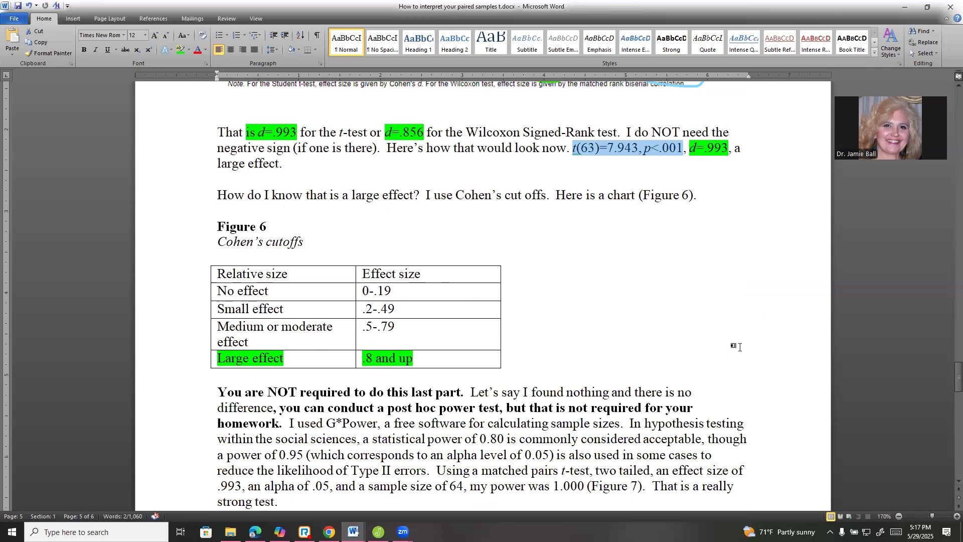
Step: Read the optional post hoc power test paragraph and check it against the G*Power settings and power output in Figure 7
{"action": "scroll", "coordinate": [740, 346], "scroll_direction": "down", "scroll_amount": 2}
{"action": "scroll", "coordinate": [664, 424], "scroll_direction": "down", "scroll_amount": 1}
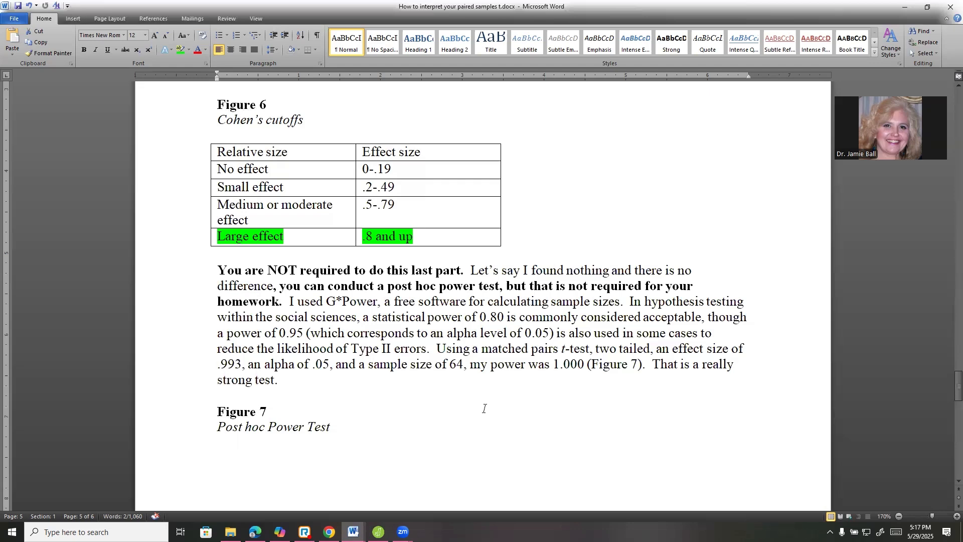
{"action": "scroll", "coordinate": [457, 380], "scroll_direction": "down", "scroll_amount": 3}
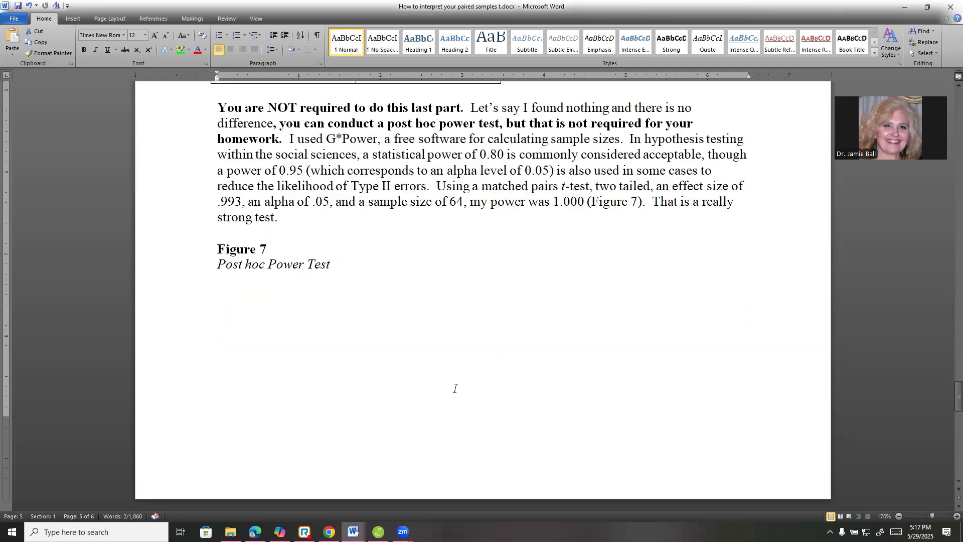
{"action": "scroll", "coordinate": [455, 388], "scroll_direction": "down", "scroll_amount": 9}
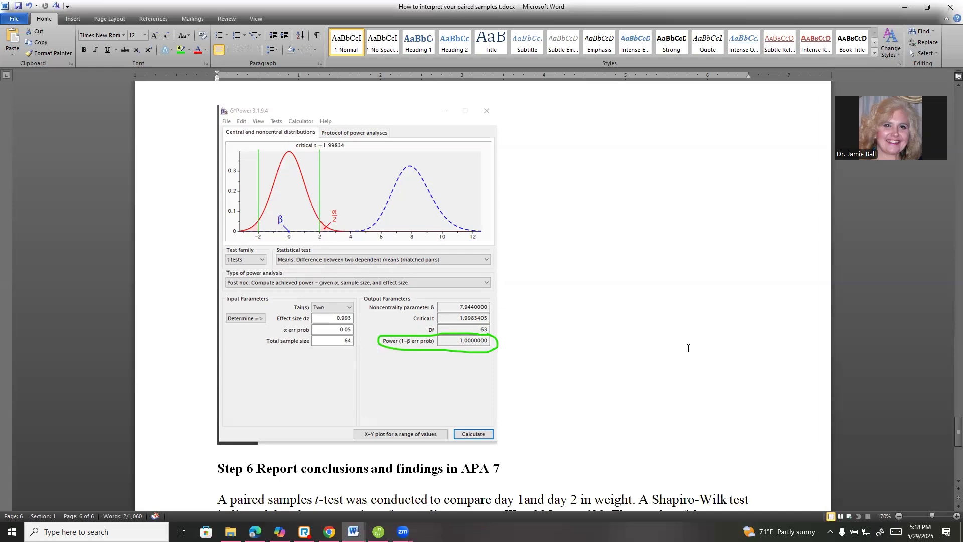
{"action": "scroll", "coordinate": [698, 354], "scroll_direction": "up", "scroll_amount": 10}
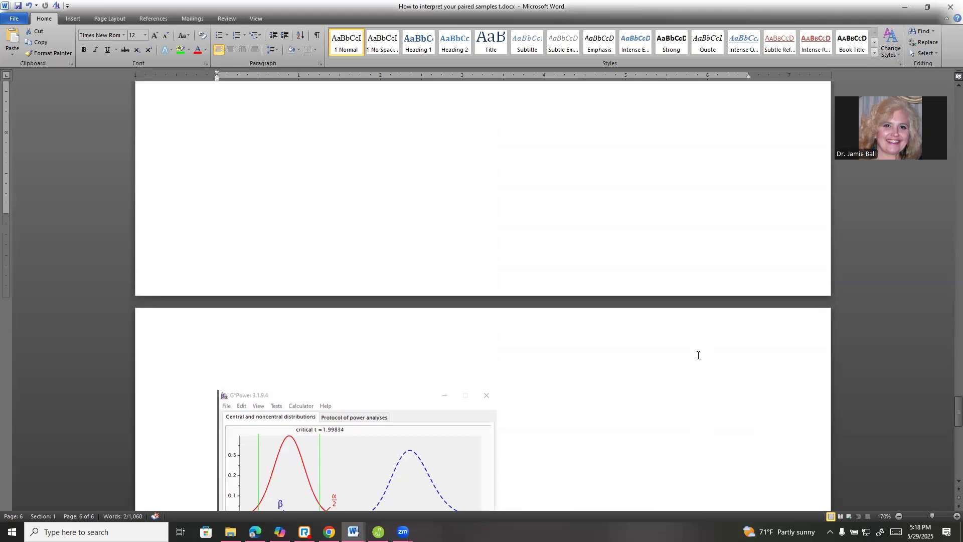
{"action": "scroll", "coordinate": [697, 355], "scroll_direction": "up", "scroll_amount": 2}
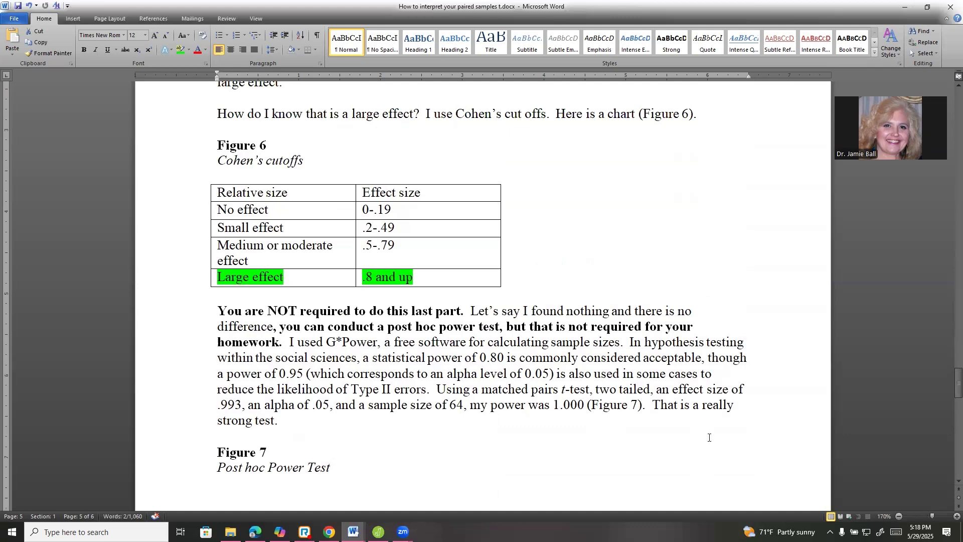
Step: Review the Figure 7 G*Power output against the post hoc power paragraph and proceed to the Step 6 APA 7 conclusions section
{"action": "scroll", "coordinate": [585, 423], "scroll_direction": "down", "scroll_amount": 14}
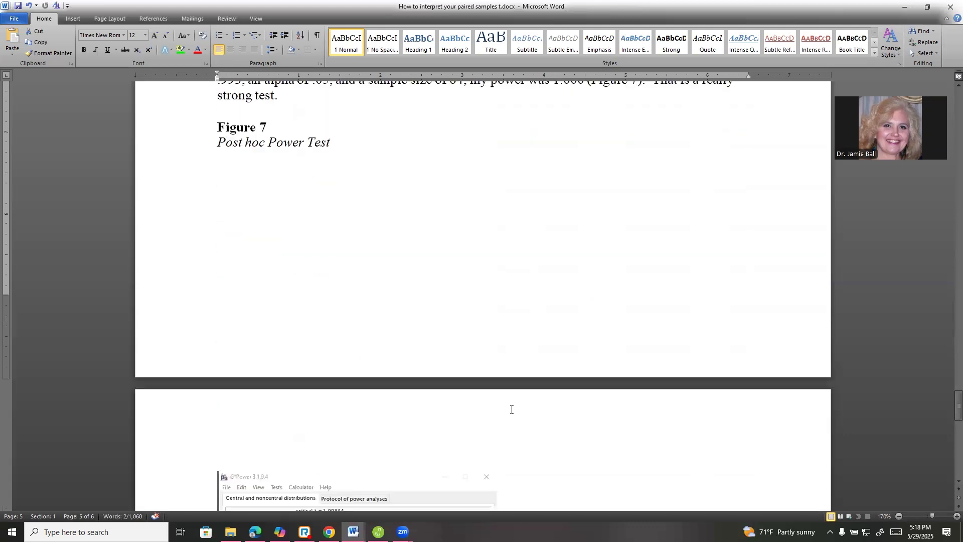
{"action": "scroll", "coordinate": [599, 418], "scroll_direction": "down", "scroll_amount": 3}
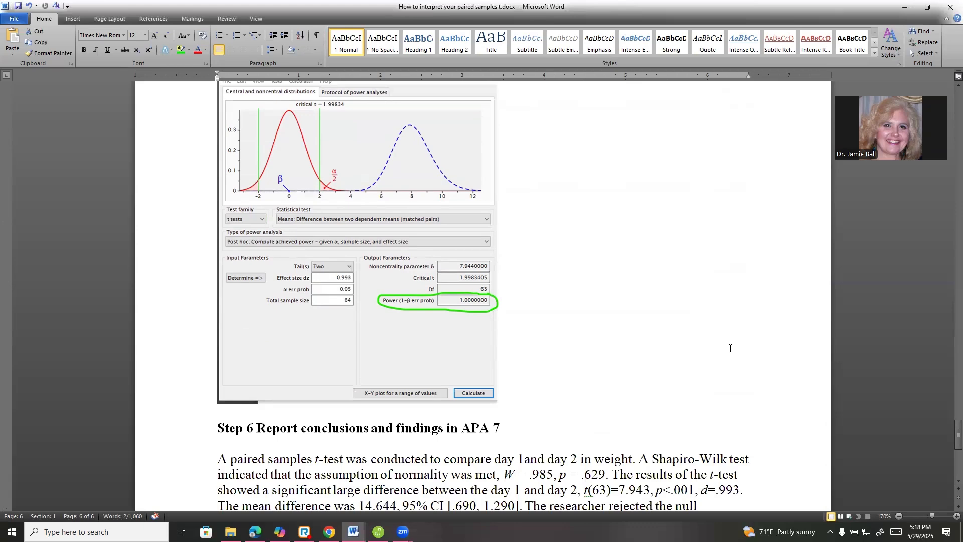
{"action": "scroll", "coordinate": [613, 335], "scroll_direction": "down", "scroll_amount": 2}
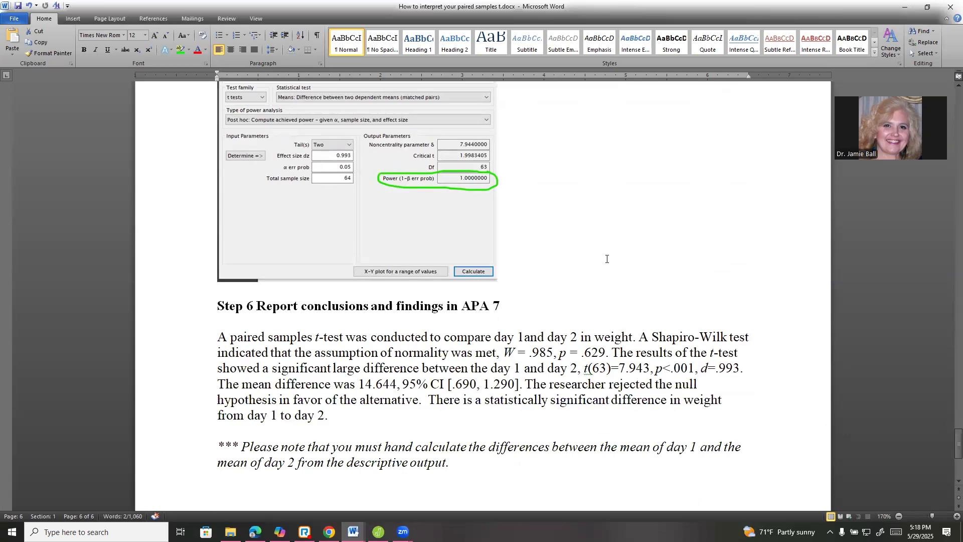
{"action": "scroll", "coordinate": [606, 258], "scroll_direction": "up", "scroll_amount": 10}
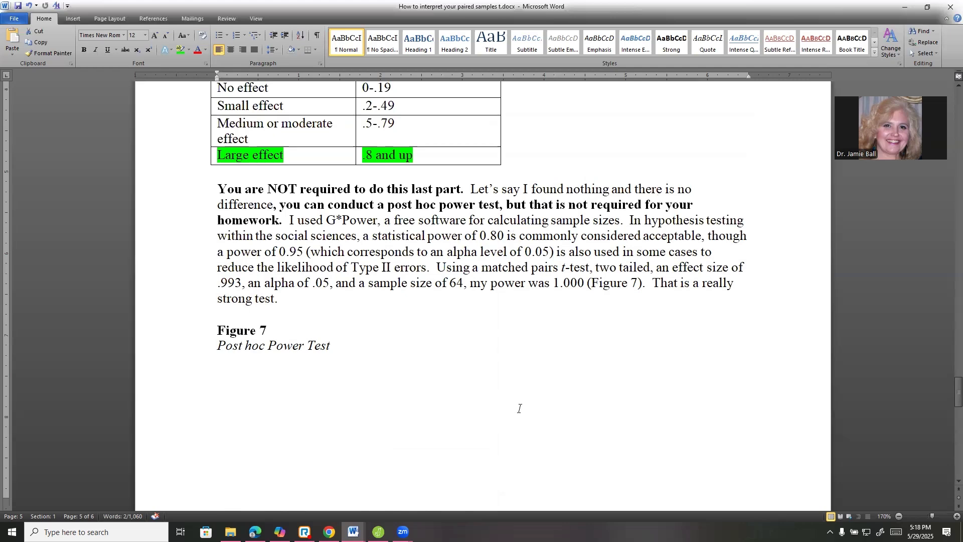
{"action": "scroll", "coordinate": [519, 408], "scroll_direction": "down", "scroll_amount": 10}
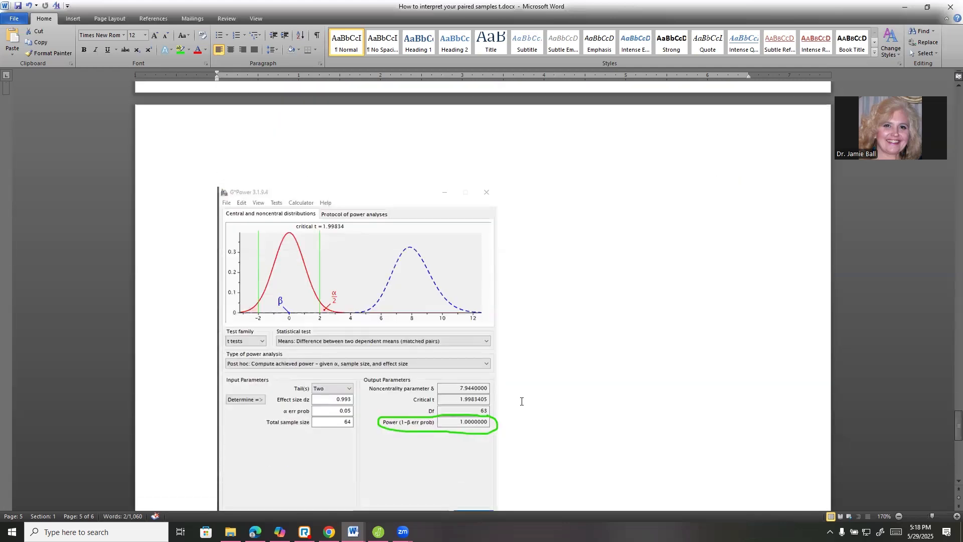
{"action": "scroll", "coordinate": [521, 401], "scroll_direction": "down", "scroll_amount": 8}
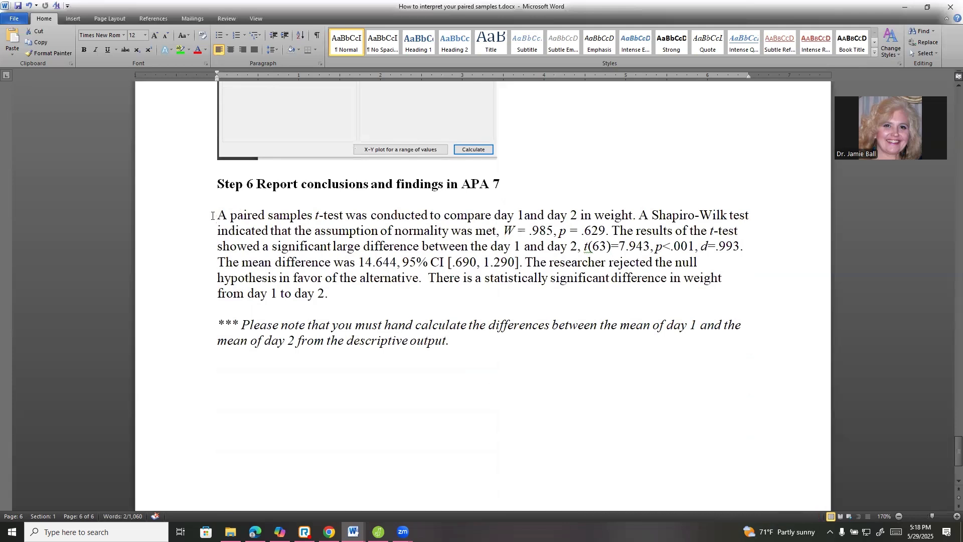
Step: Read through the Step 6 APA 7 write-up and insert the missing space in "day 1and" in its first sentence
{"action": "left_click_drag", "start_coordinate": [213, 218], "coordinate": [428, 314]}
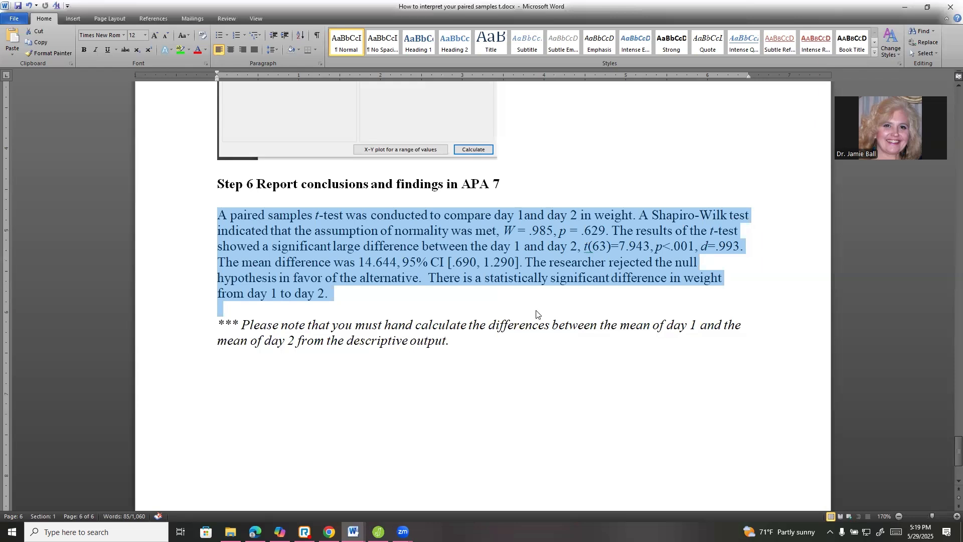
{"action": "left_click", "coordinate": [523, 219]}
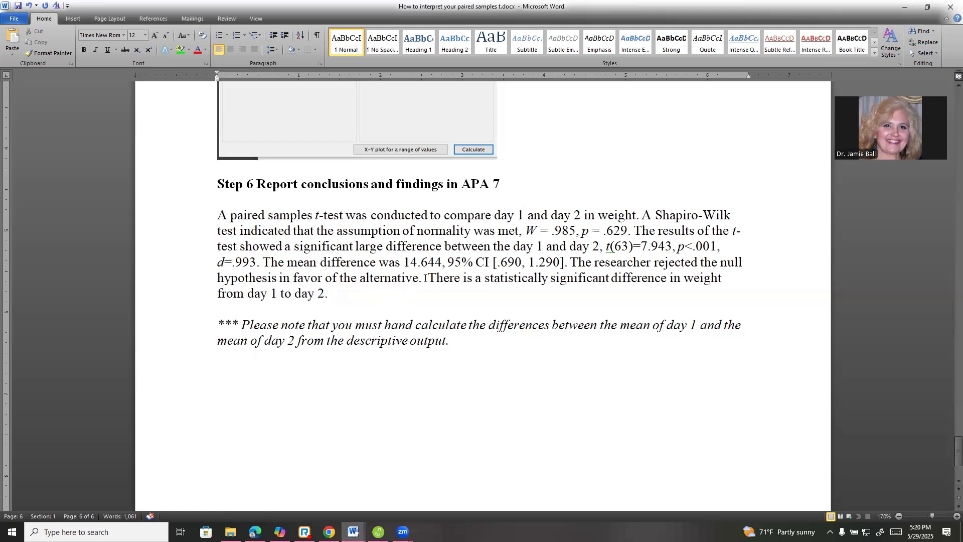
Step: Select the write-up's closing sentence on statistical significance, and the phrase "large difference between the day 1 and day", to examine the wording
{"action": "left_click_drag", "start_coordinate": [419, 279], "coordinate": [448, 292]}
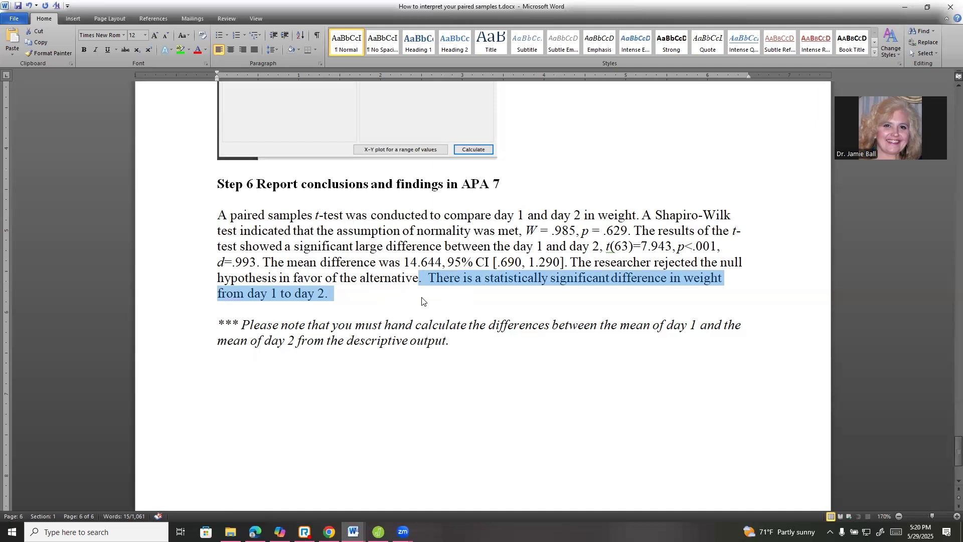
{"action": "left_click", "coordinate": [337, 246]}
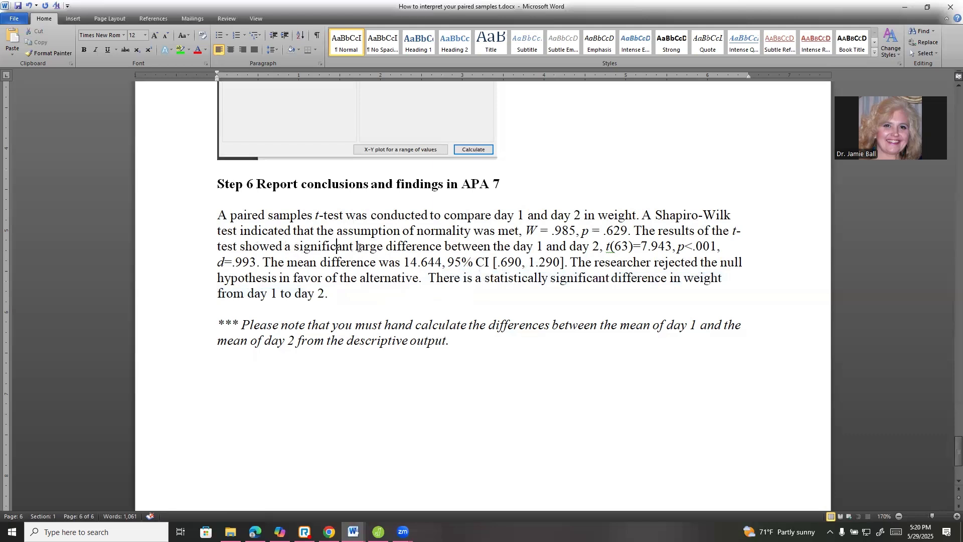
{"action": "left_click_drag", "start_coordinate": [359, 247], "coordinate": [590, 254]}
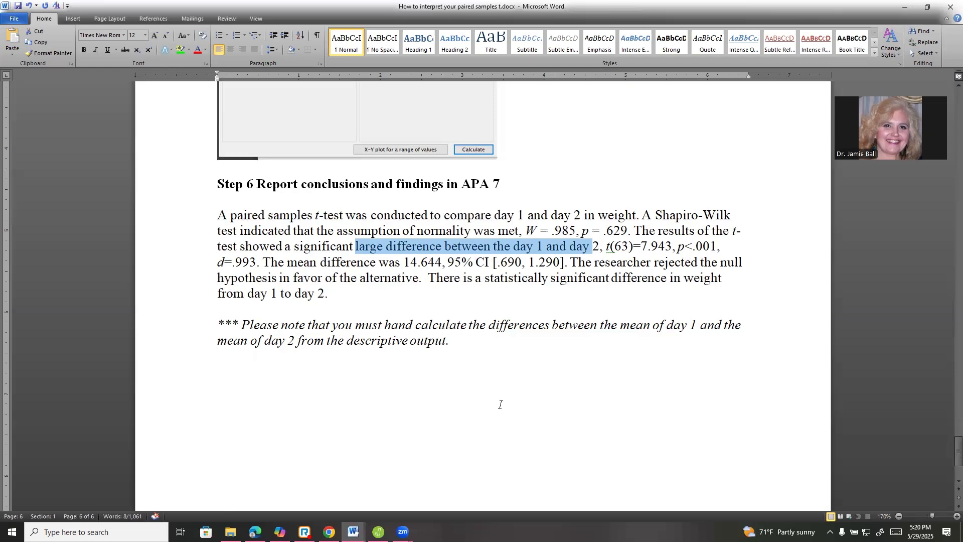
Step: Switch to JASP, examine the day1 and day2 means in the Descriptive Statistics table, and return to the Word guide
{"action": "left_click", "coordinate": [378, 532]}
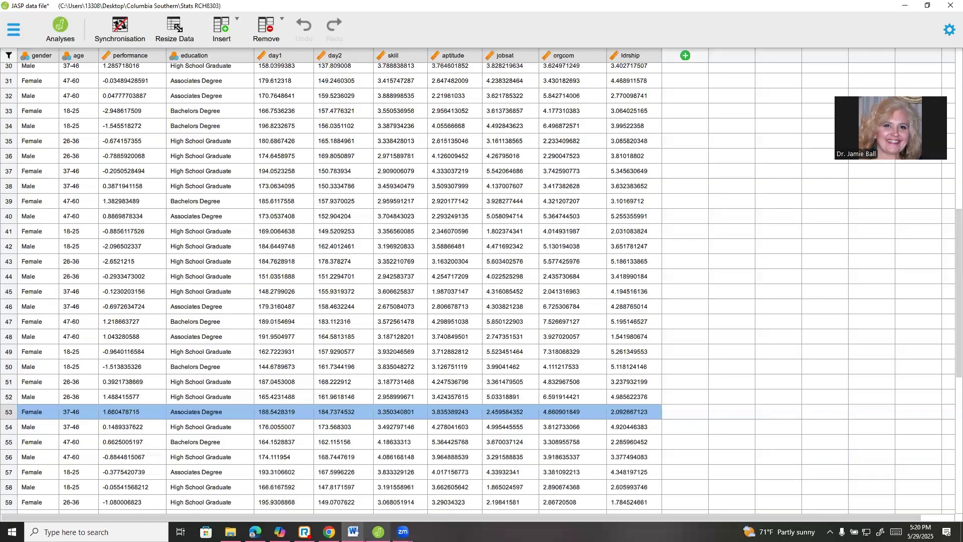
{"action": "left_click", "coordinate": [61, 30]}
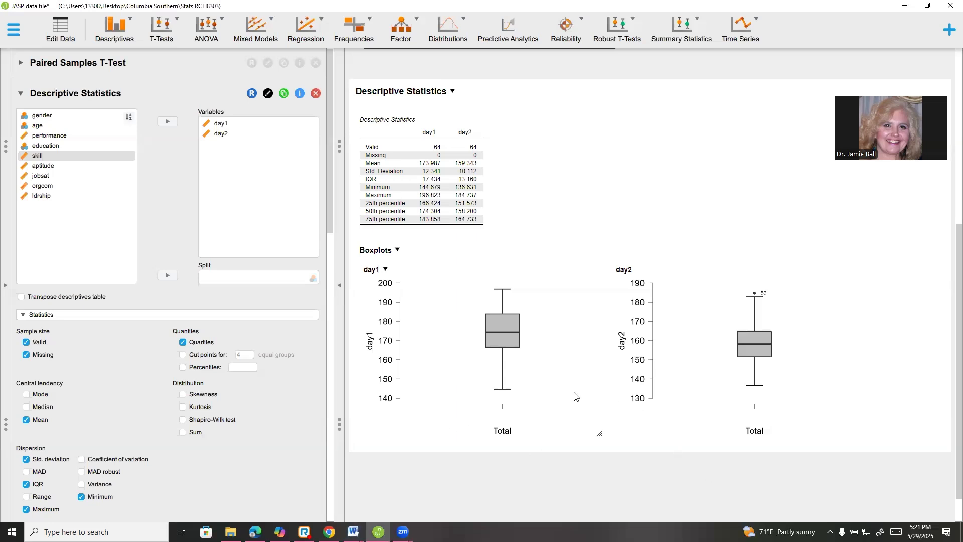
{"action": "left_click", "coordinate": [353, 531]}
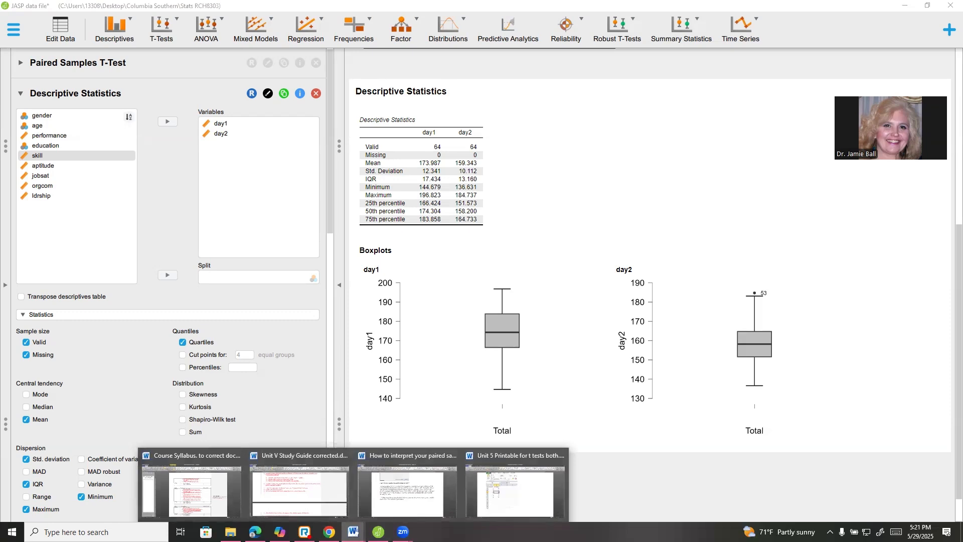